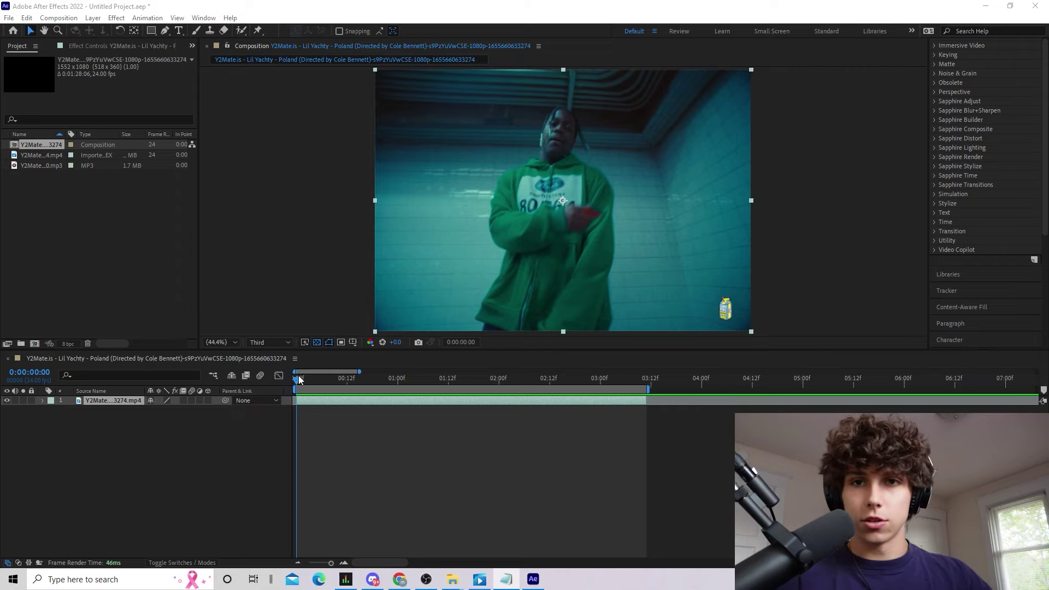
Preview the video from its start and split the layer at 0:00:02:00, where the shot changes
left_click_drag(302, 381, 273, 386)
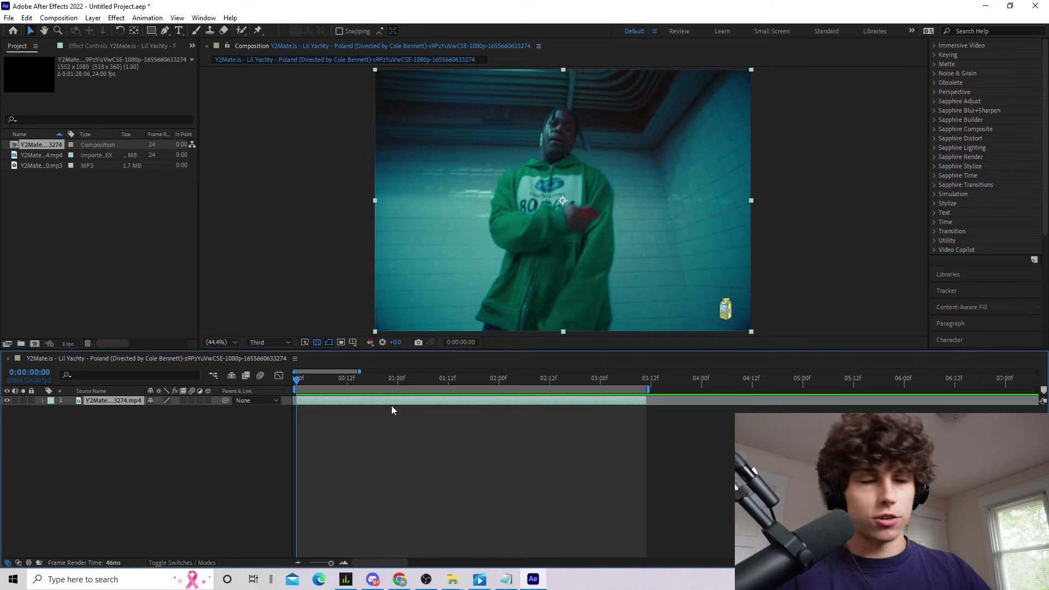
key("space")
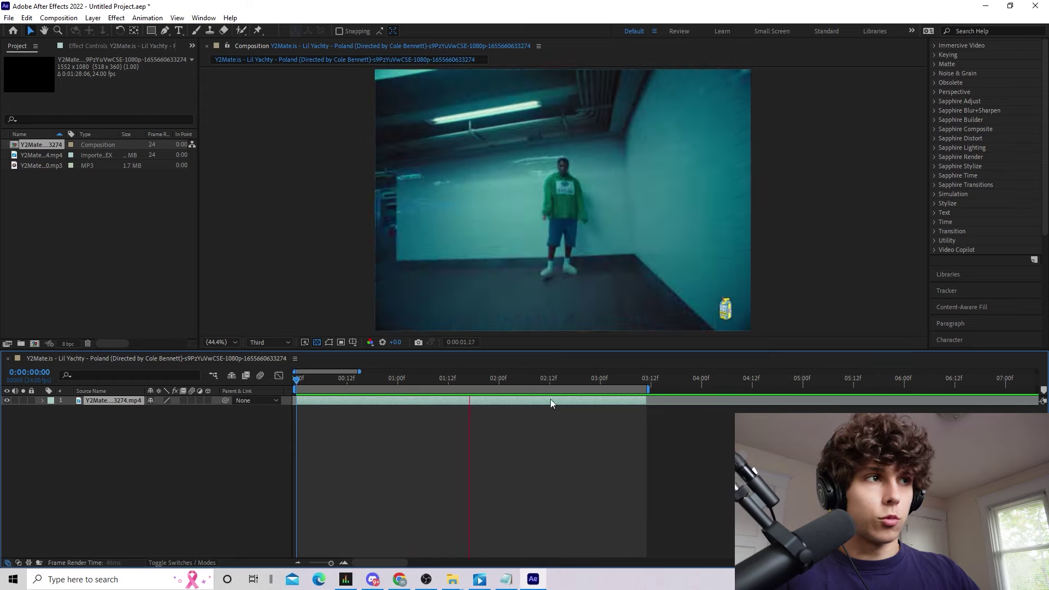
key("space")
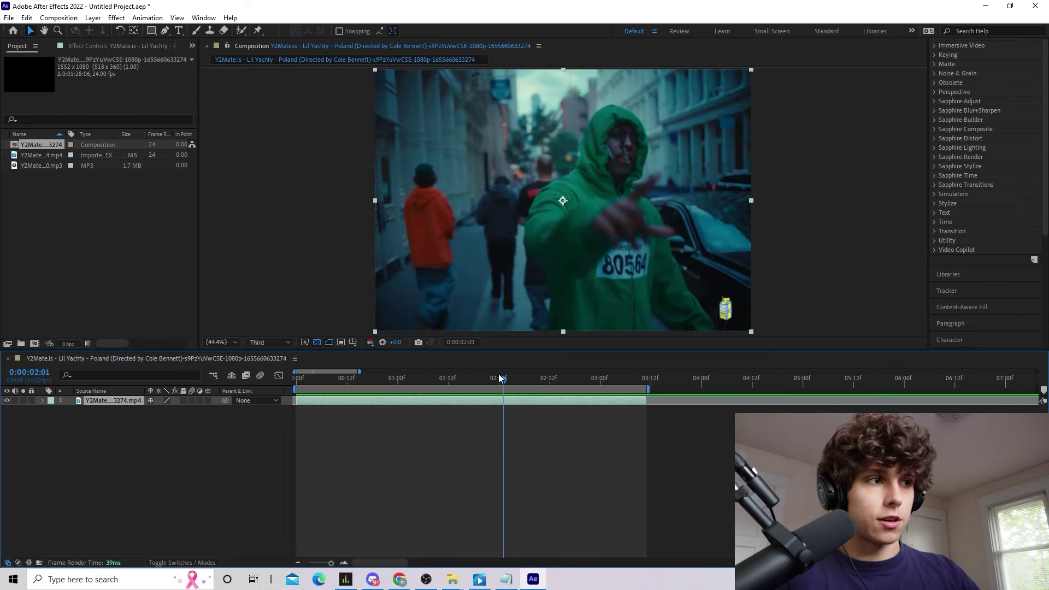
mouse_move(501, 378)
left_mouse_down()
mouse_move(520, 379)
mouse_move(480, 386)
mouse_move(499, 396)
left_mouse_up()
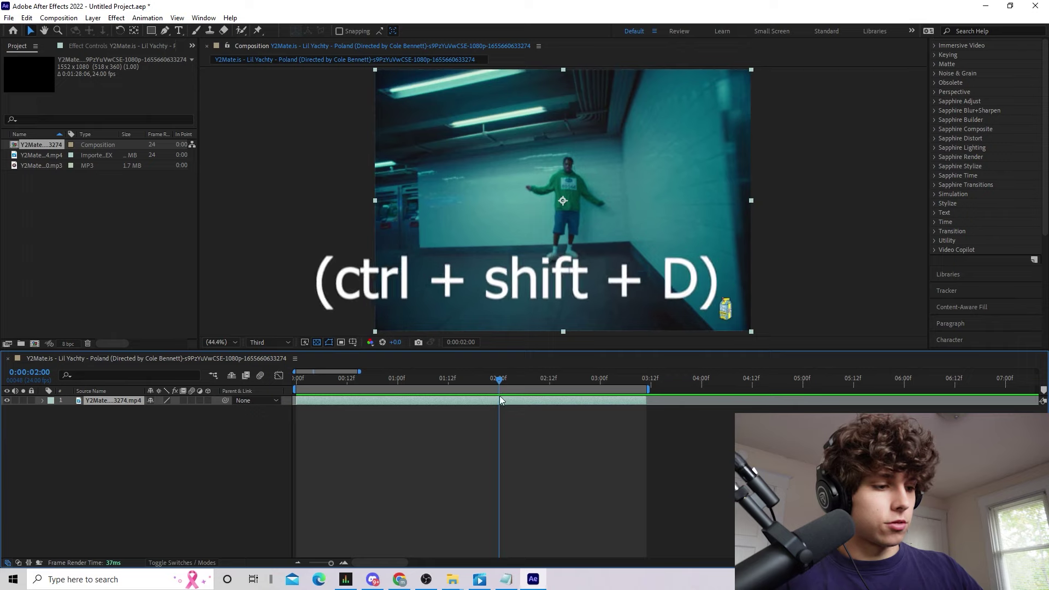
key("ctrl+shift+d")
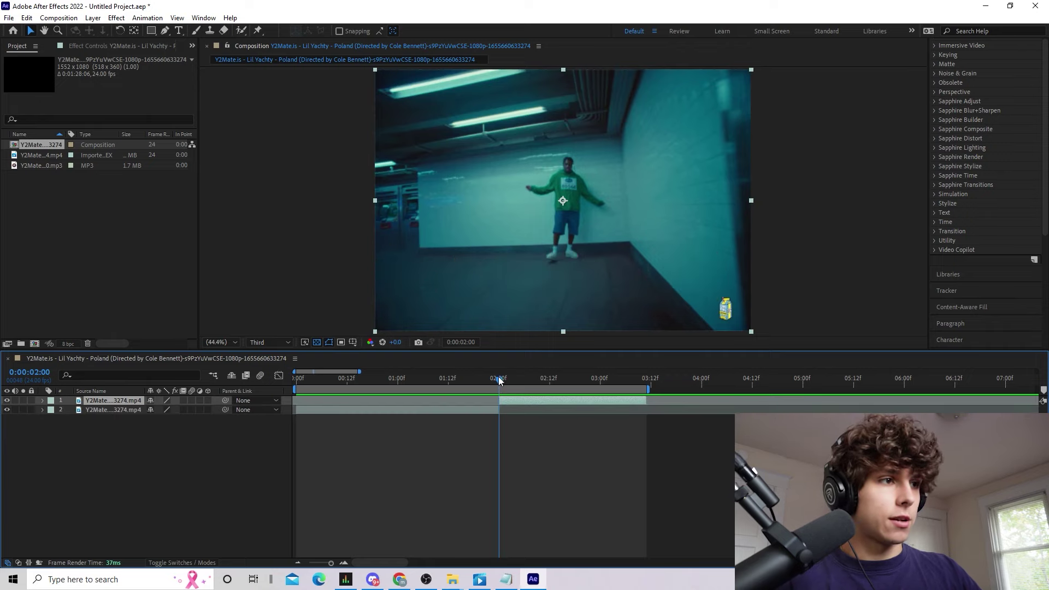
Move the second clip earlier so it starts at 0:00:01:16 and overlaps the first shot, checking the overlap in playback
left_click_drag(500, 381, 467, 389)
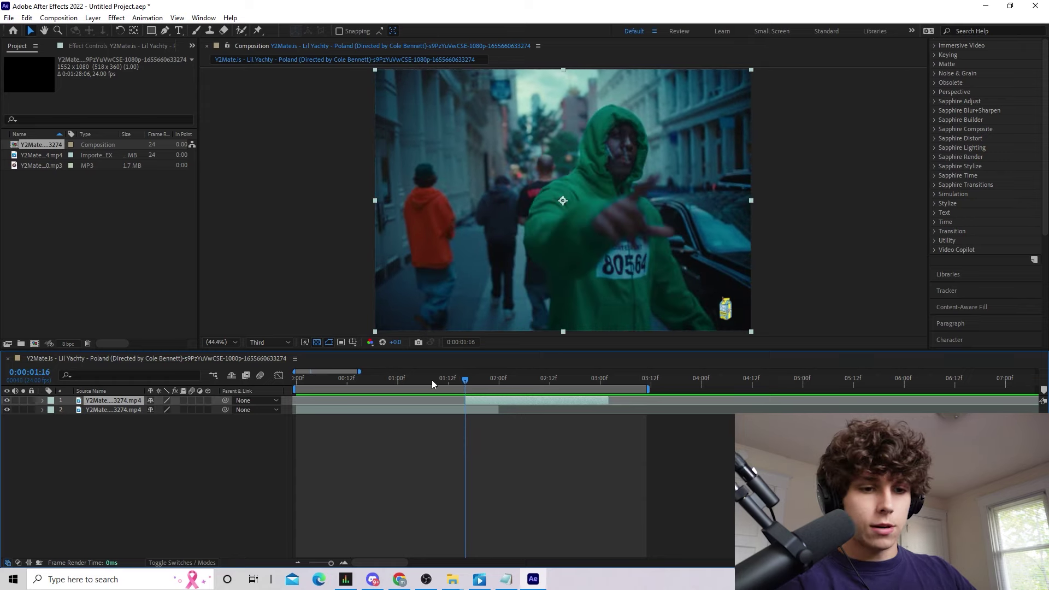
key("space")
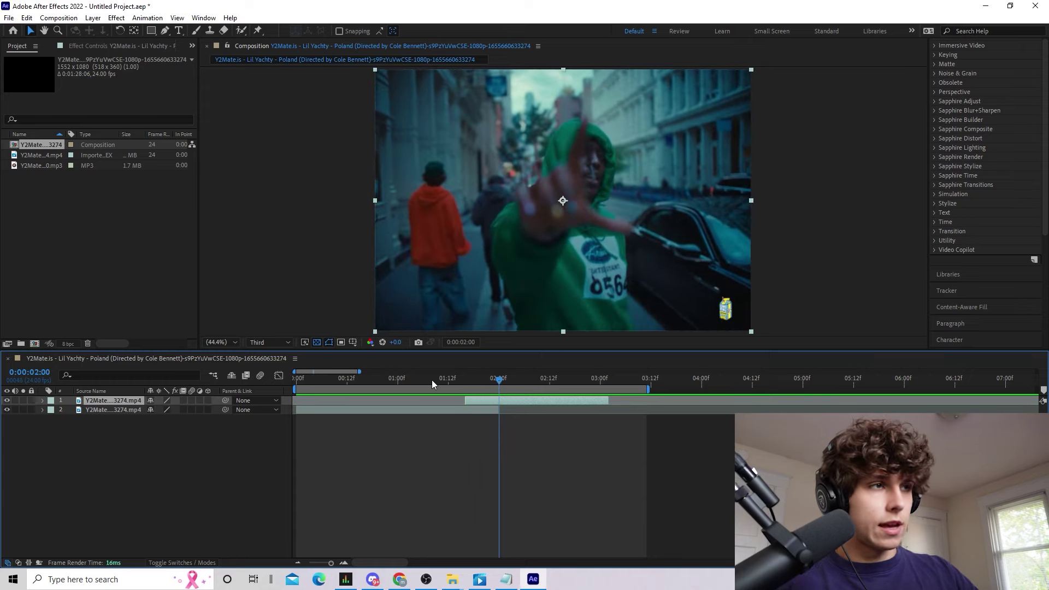
left_click_drag(499, 381, 268, 391)
key("space")
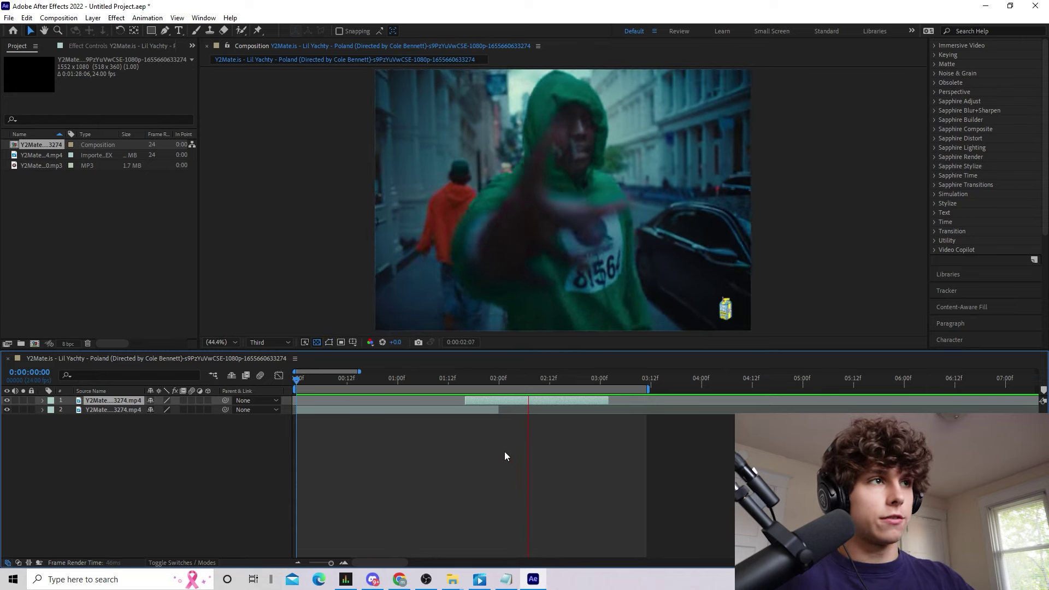
key("space")
Open the upper clip in its layer view at 0:00:01:16 and mark the man in the green hoodie as foreground with the Roto Brush
double_click(484, 400)
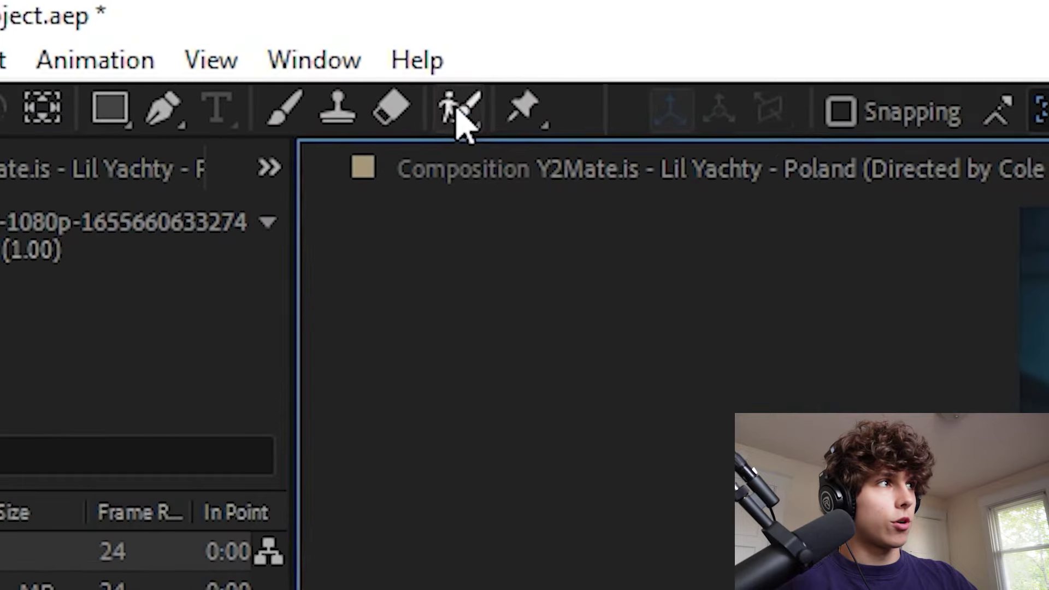
left_click(241, 31)
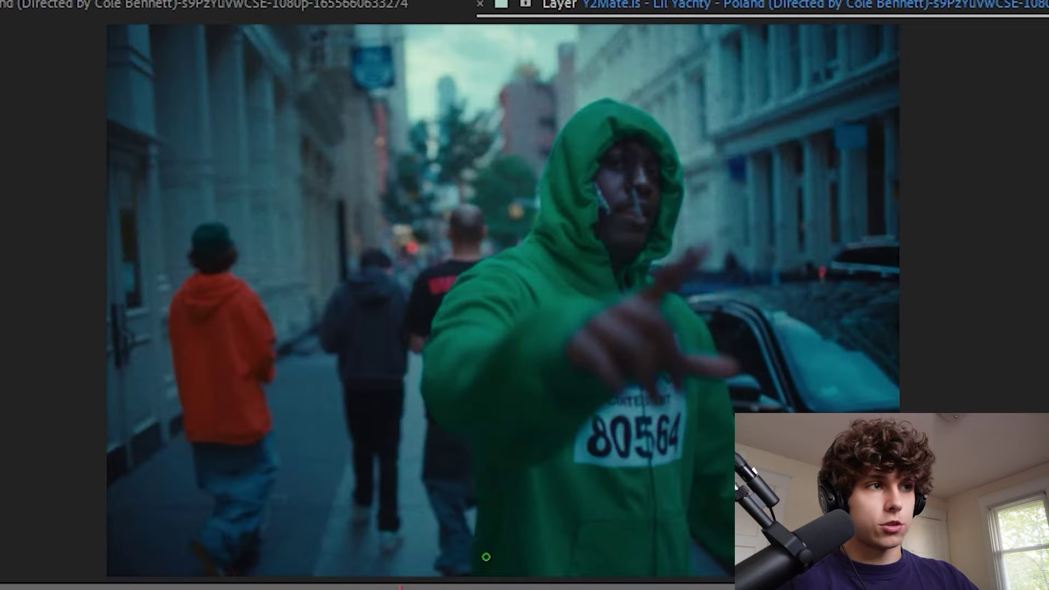
left_click_drag(485, 557, 500, 484)
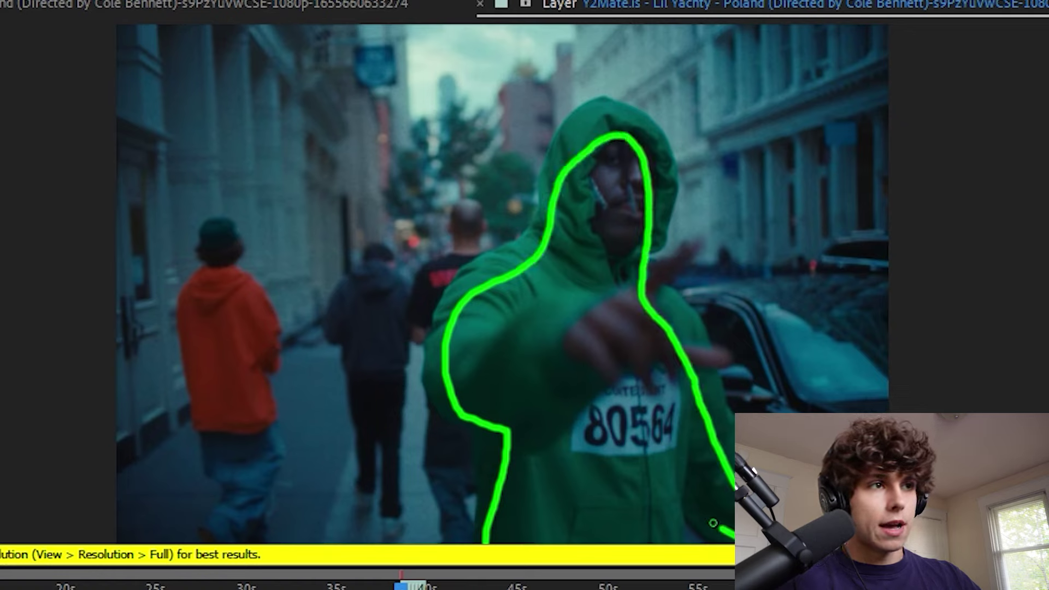
left_click_drag(732, 533, 716, 533)
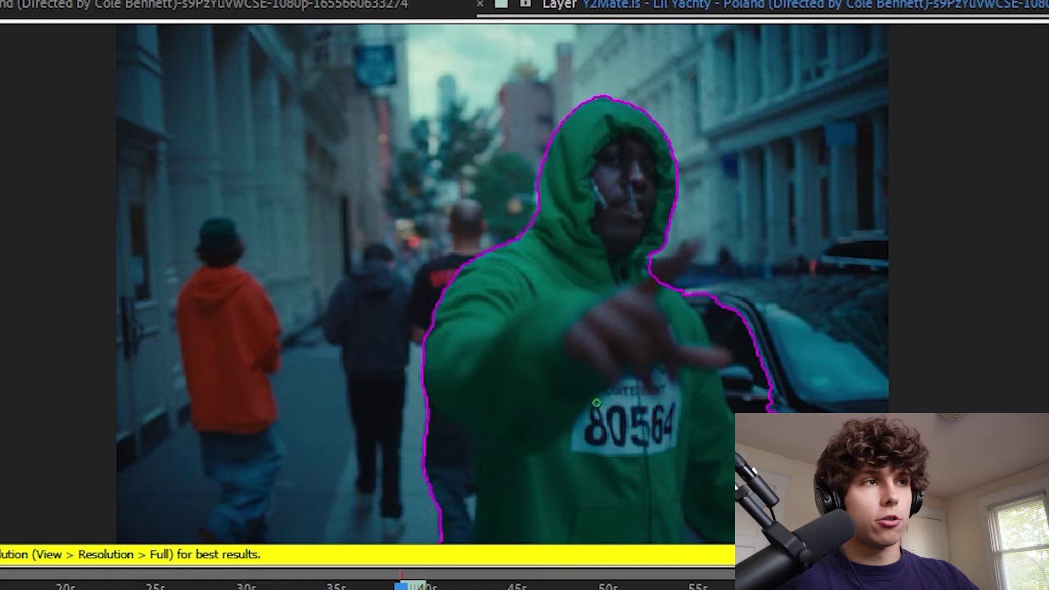
Subtract the car, the gap beside the sleeve and the background pedestrian's leg from the Roto Brush selection around the man
scroll(722, 337, "up", 2)
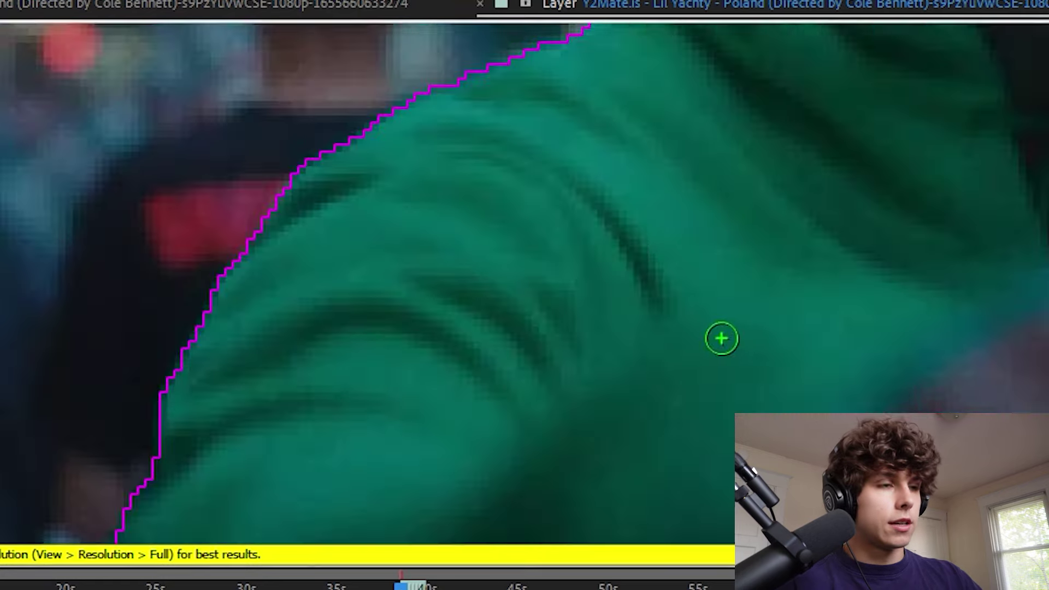
scroll(722, 342, "down", 2)
scroll(784, 380, "up", 2)
left_click_drag(721, 498, 313, 252)
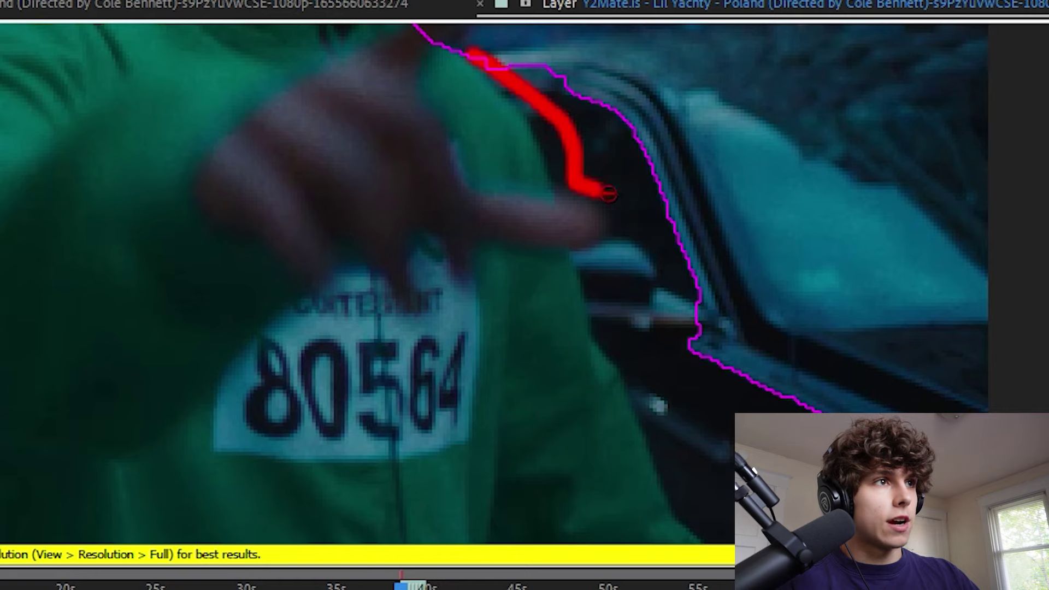
mouse_move(608, 194)
left_mouse_down()
mouse_move(641, 247)
mouse_move(614, 304)
mouse_move(724, 539)
left_mouse_up()
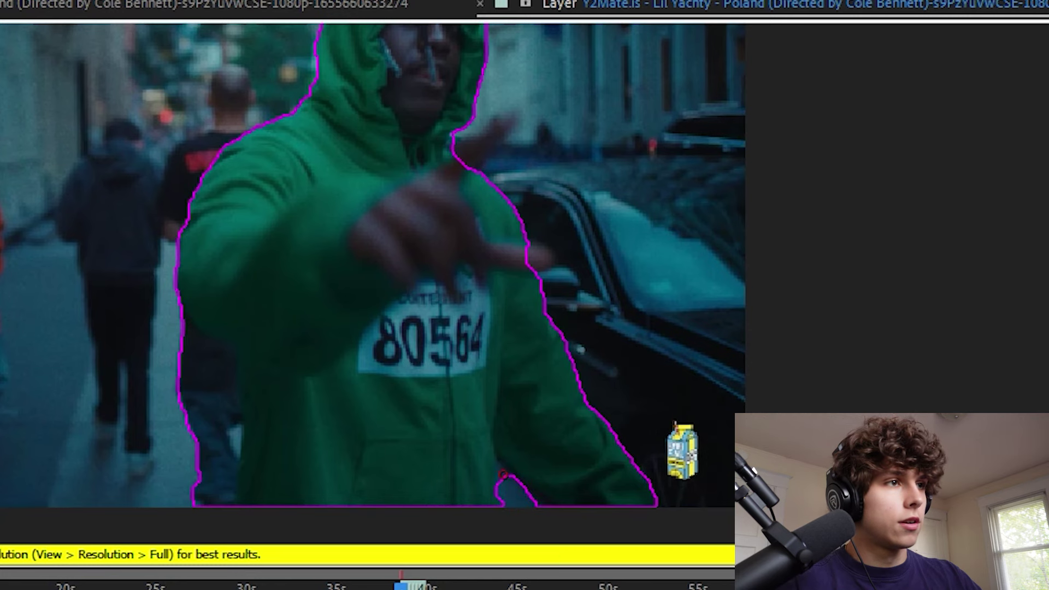
left_click_drag(503, 475, 504, 492, "alt")
left_click_drag(239, 435, 238, 451, "alt")
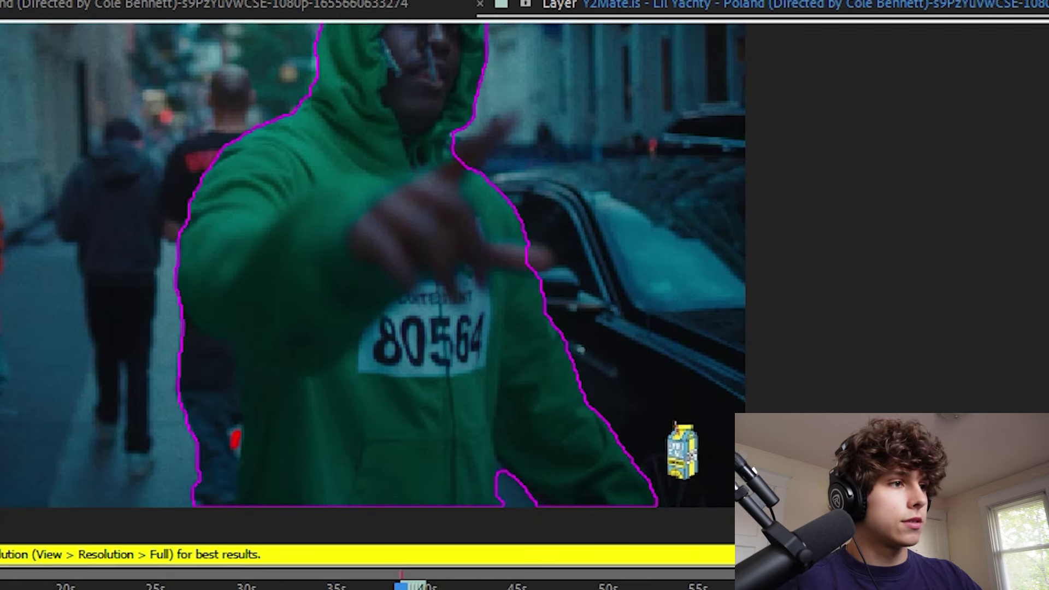
scroll(318, 434, "down", 3)
scroll(318, 433, "up", 1)
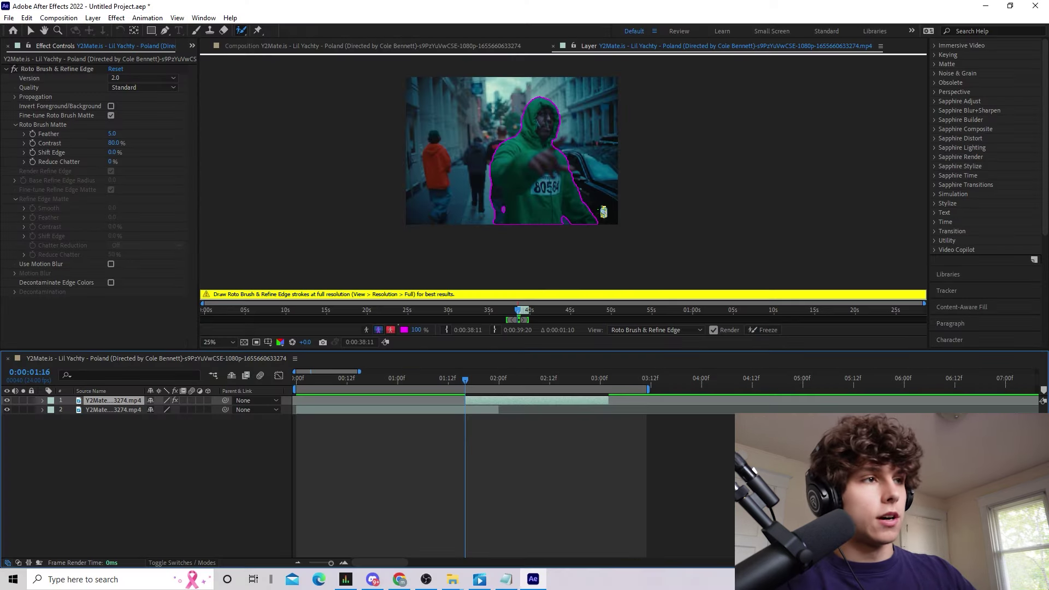
Advance through the clip frame by frame from 0:00:01:16 to propagate the Roto Brush outline and inspect it around the raised hand
key("Page_Down")
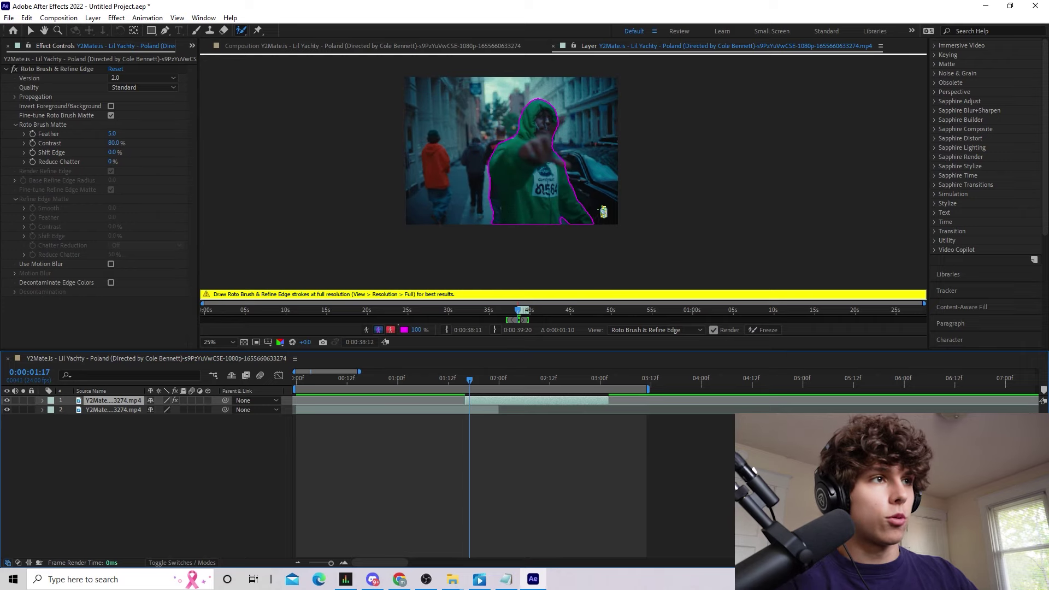
key("Page_Down")
key("Page_Down")
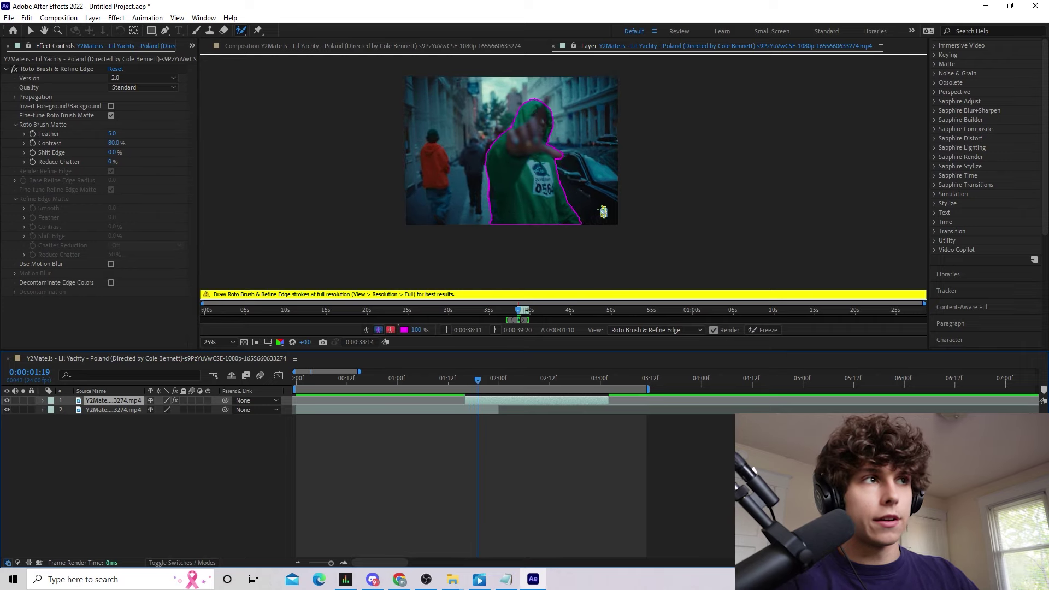
key("Page_Down")
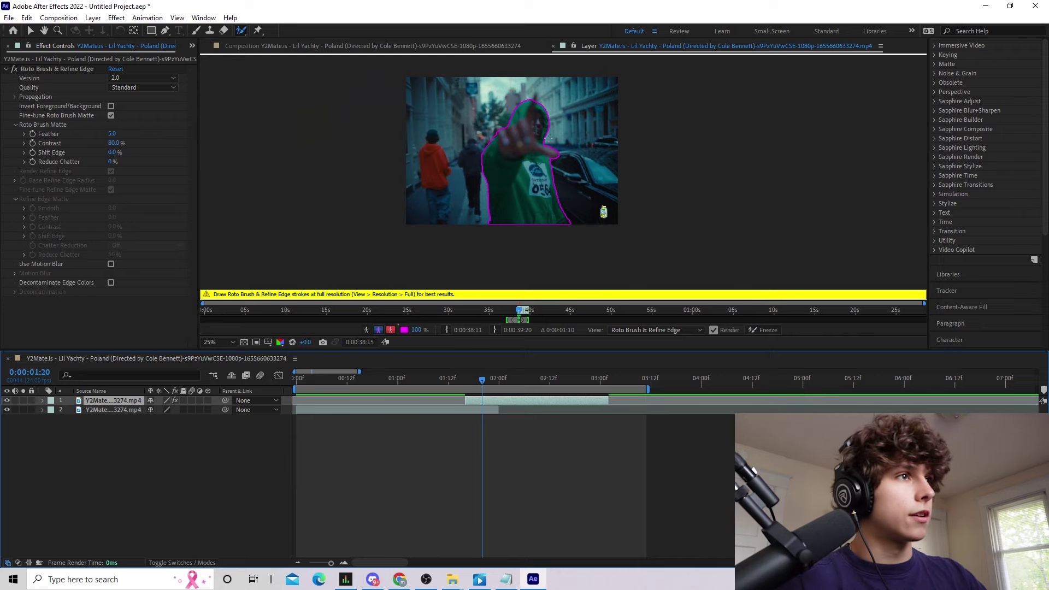
scroll(570, 152, "up", 2)
left_click_drag(509, 179, 517, 237)
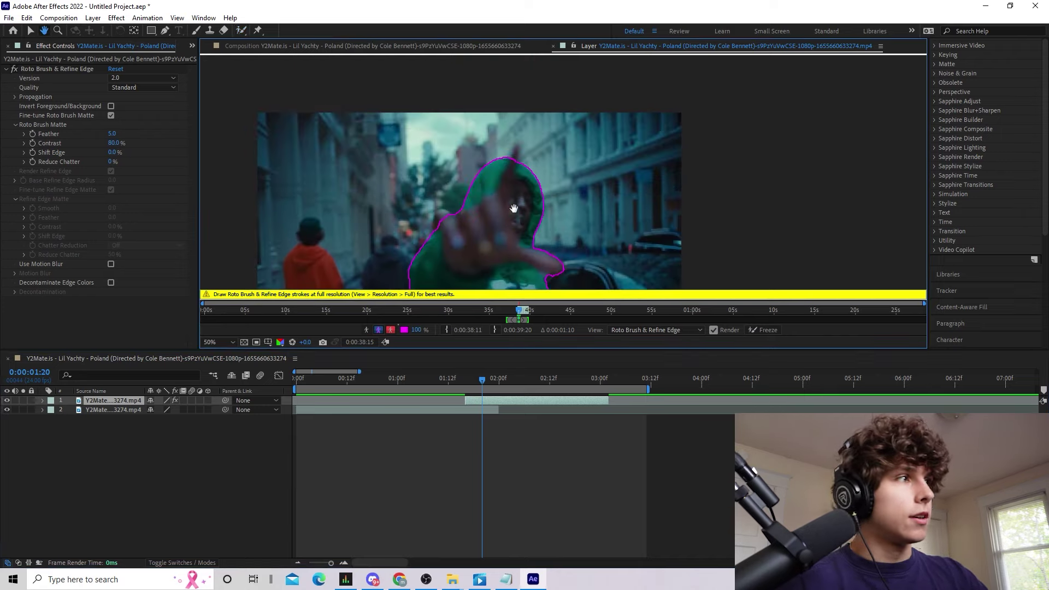
left_click(241, 32)
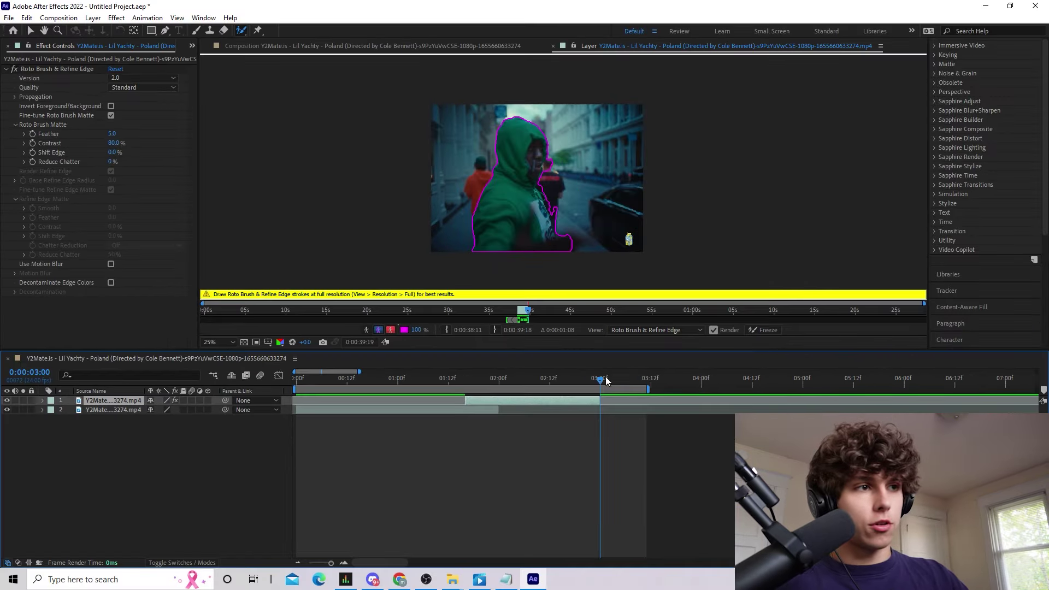
Freeze the Roto Brush propagation for the clip ending at 0:00:03:00, review the outline and return to the composition view
left_click_drag(601, 380, 598, 422)
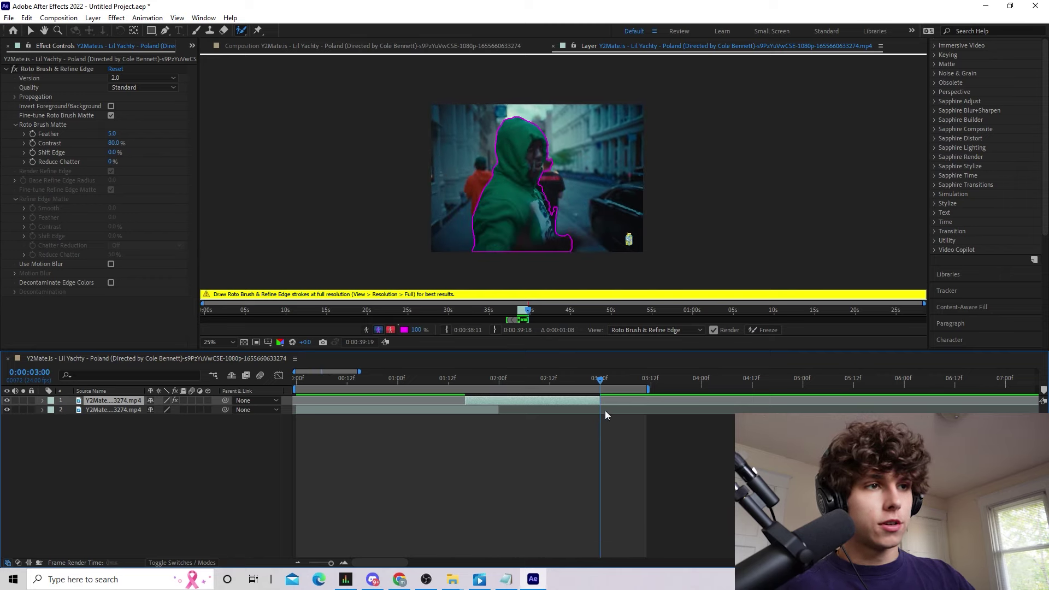
left_click(763, 331)
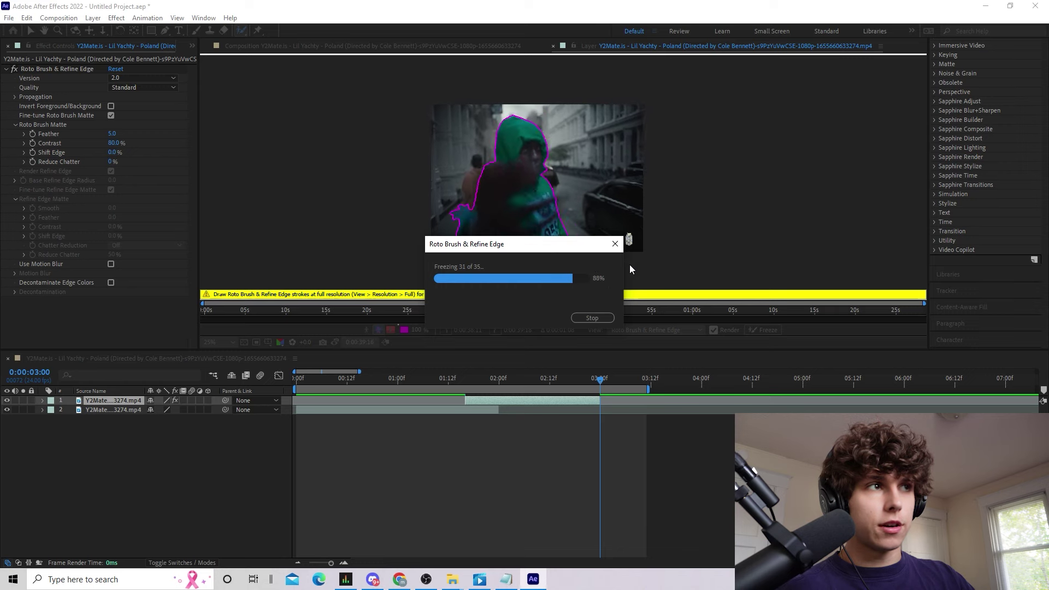
left_click(491, 383)
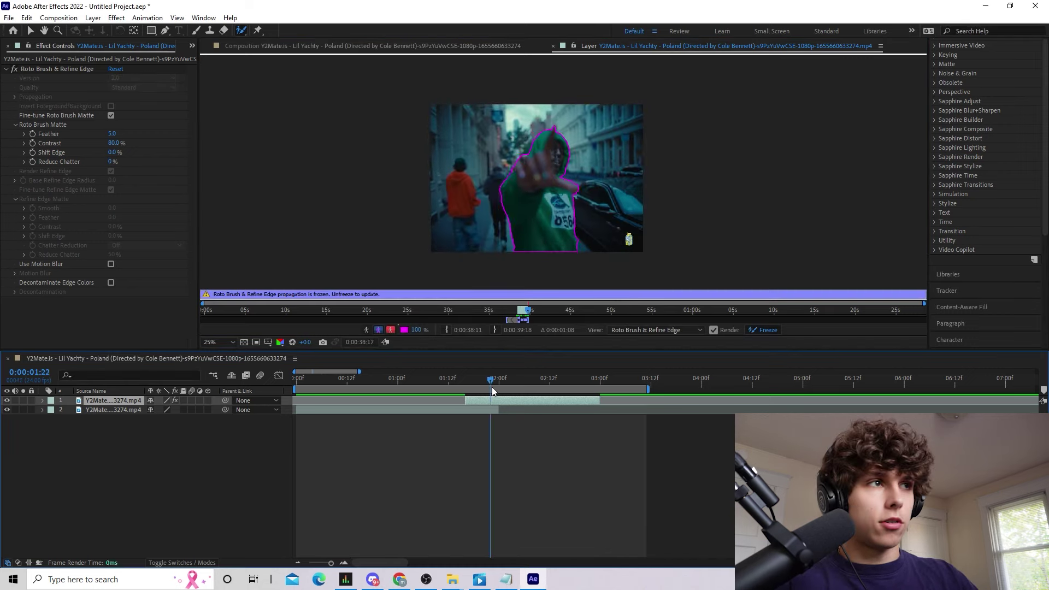
key("space")
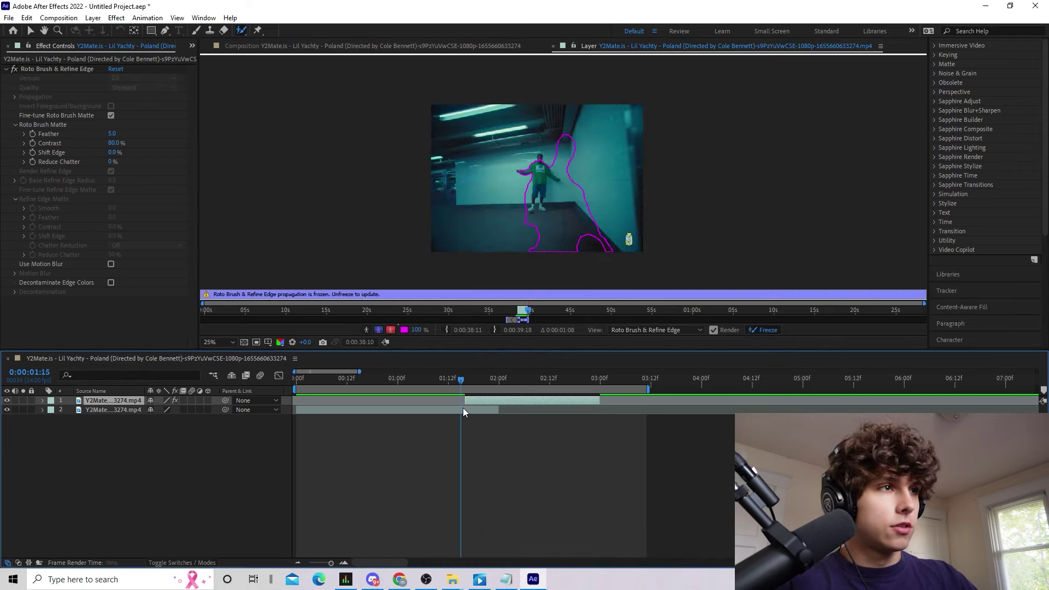
left_click(554, 47)
Refine the cutout's Roto Brush matte by setting Shift Edge to -99% and Feather to 9.4
left_click_drag(557, 381, 528, 423)
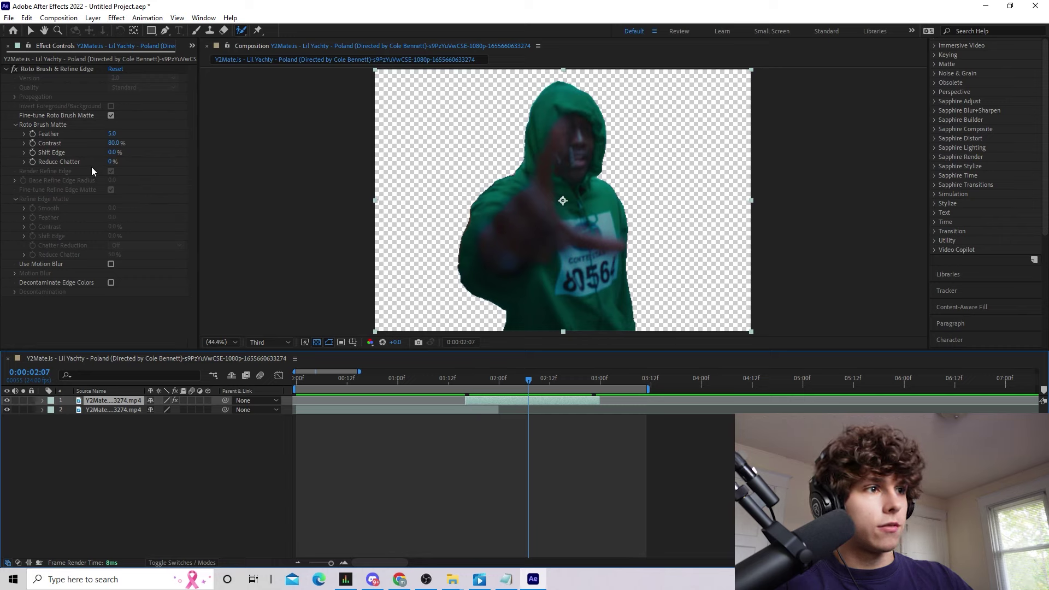
left_click_drag(530, 387, 546, 386)
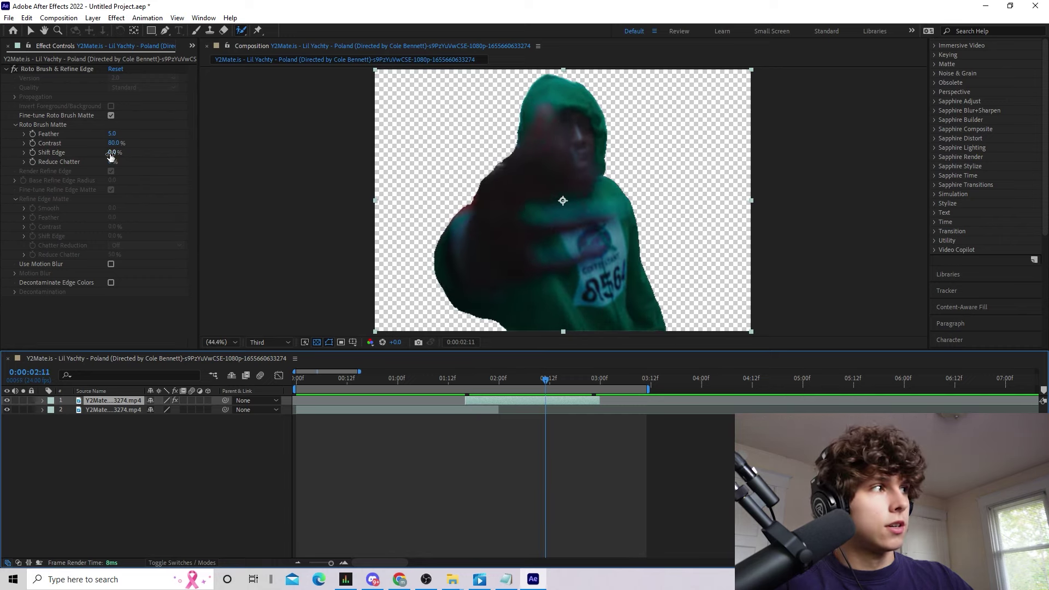
left_click_drag(543, 392, 569, 392)
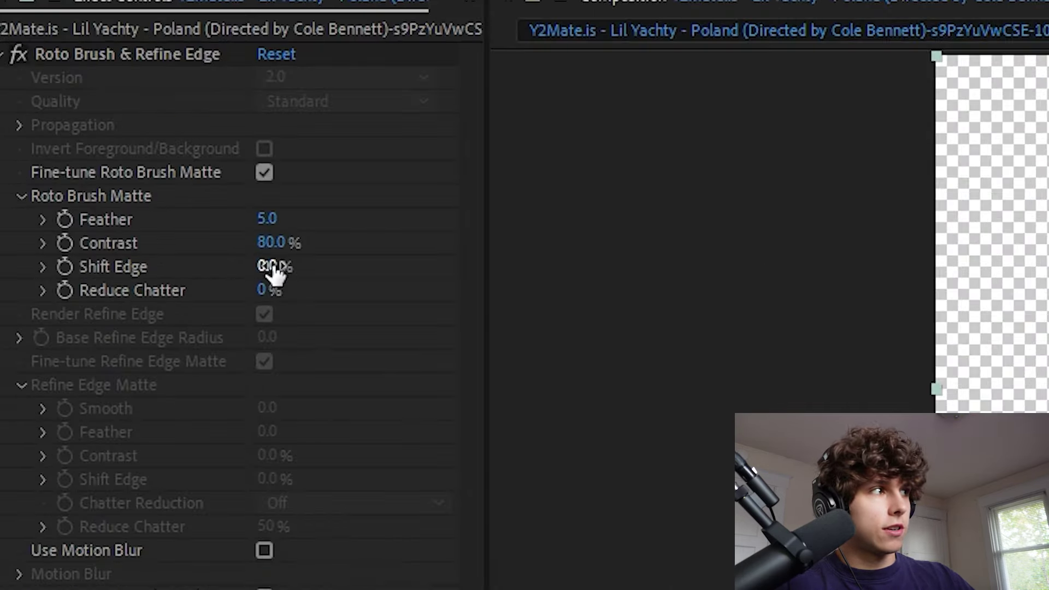
left_click_drag(112, 152, 97, 157)
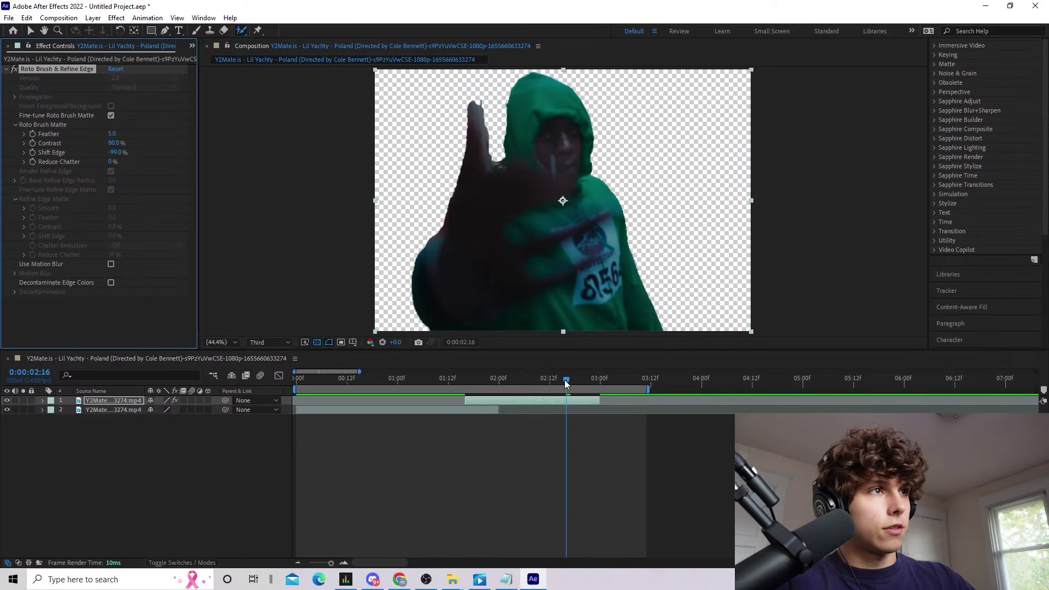
left_click_drag(567, 384, 523, 385)
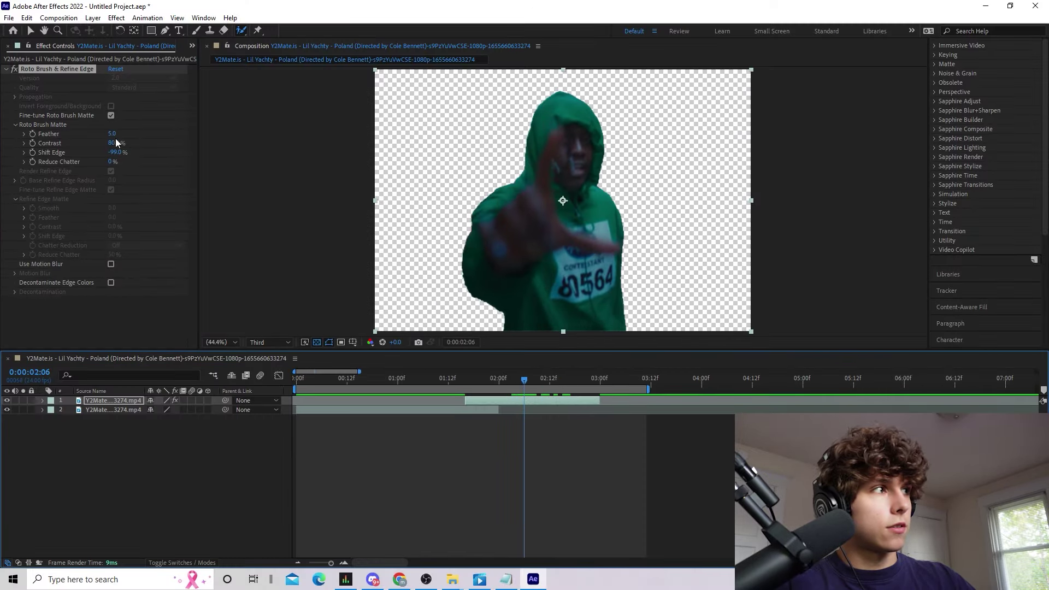
left_click_drag(112, 134, 124, 137)
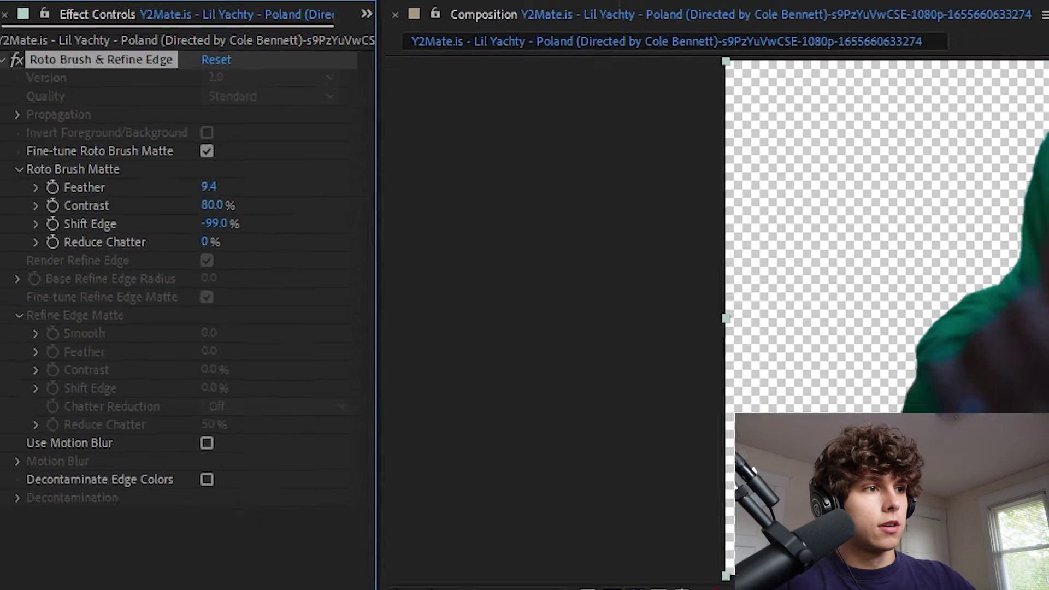
Split the cutout layer at 0:00:02:00 and delete the Roto Brush & Refine Edge effect from the part after the split
left_click_drag(519, 383, 500, 410)
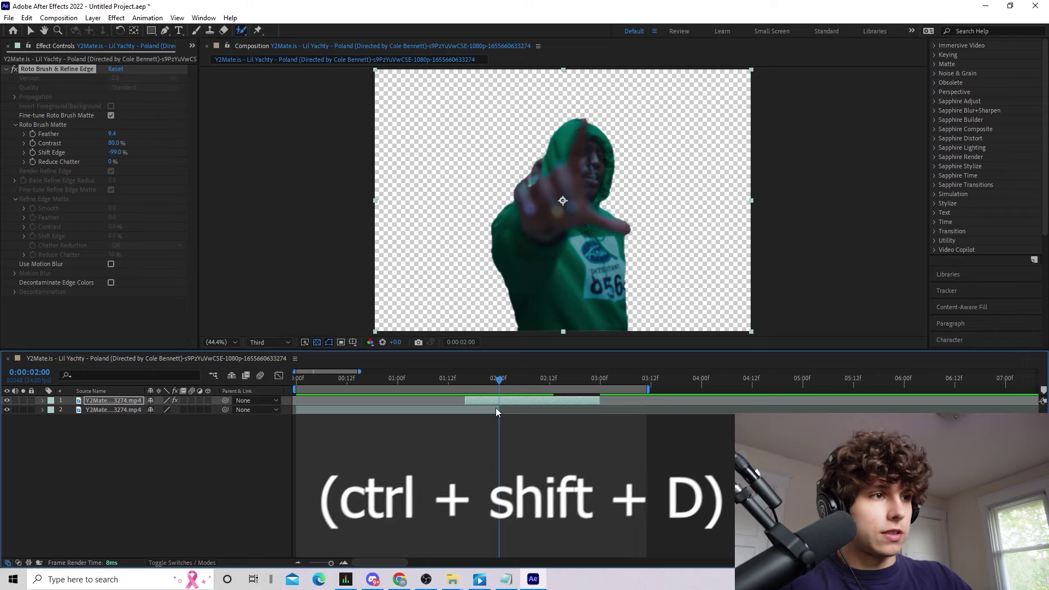
key("ctrl+shift+d")
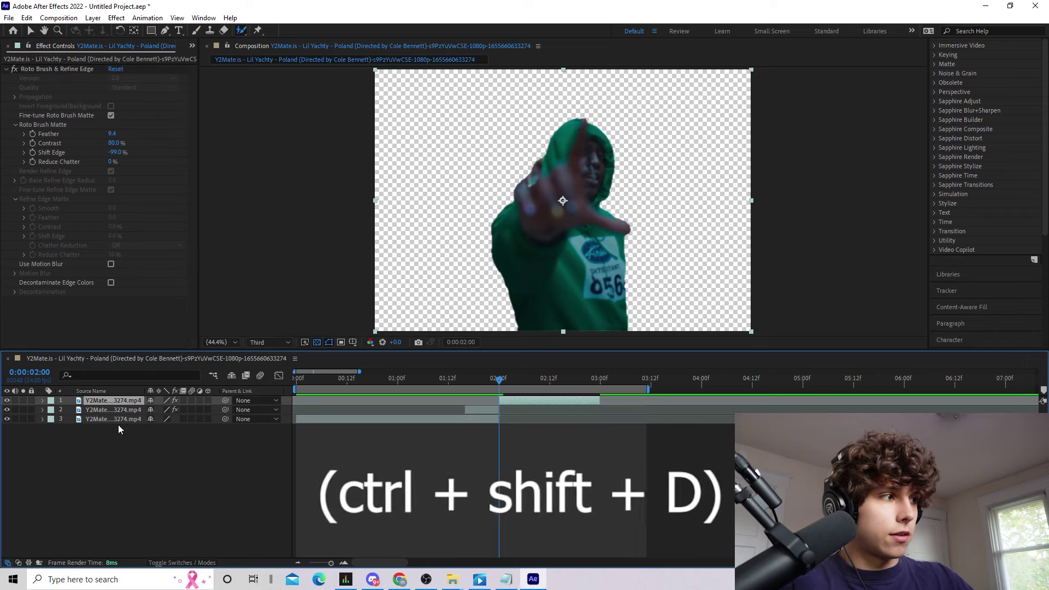
left_click(43, 401)
left_click(52, 410)
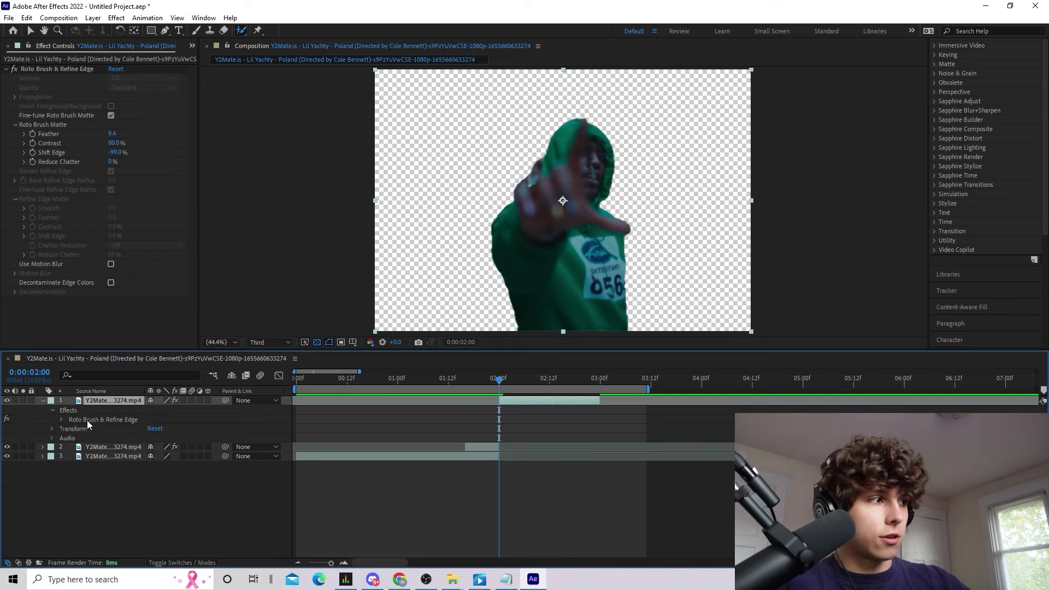
left_click(89, 419)
key("Delete")
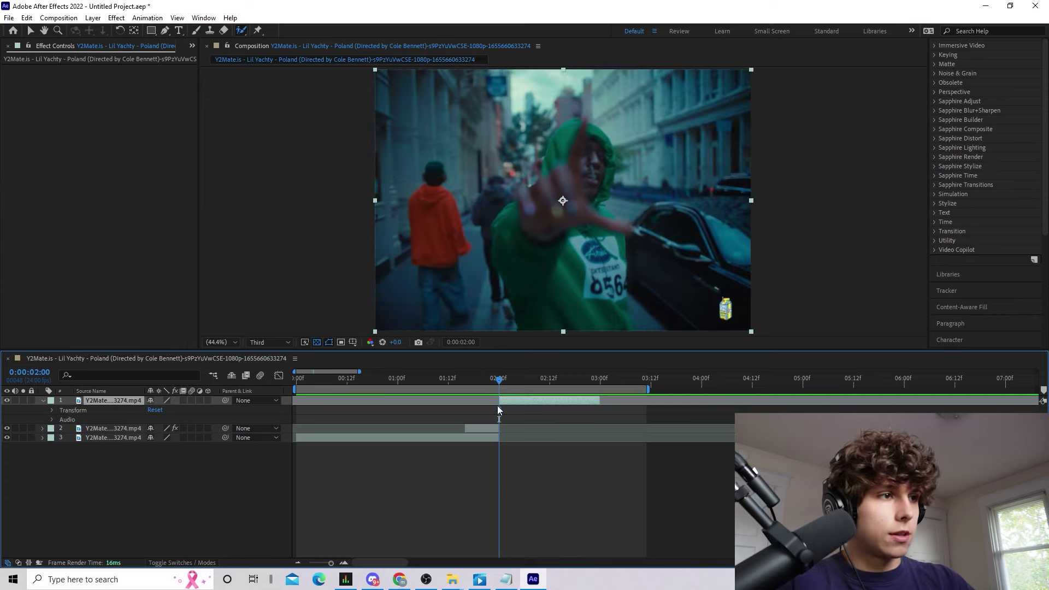
Extend the start of the uncut second-shot clip back to 0:00:01:16 and place that layer directly below the cutout layer
left_click(498, 409)
left_click_drag(498, 401, 465, 381)
left_click_drag(113, 401, 109, 433)
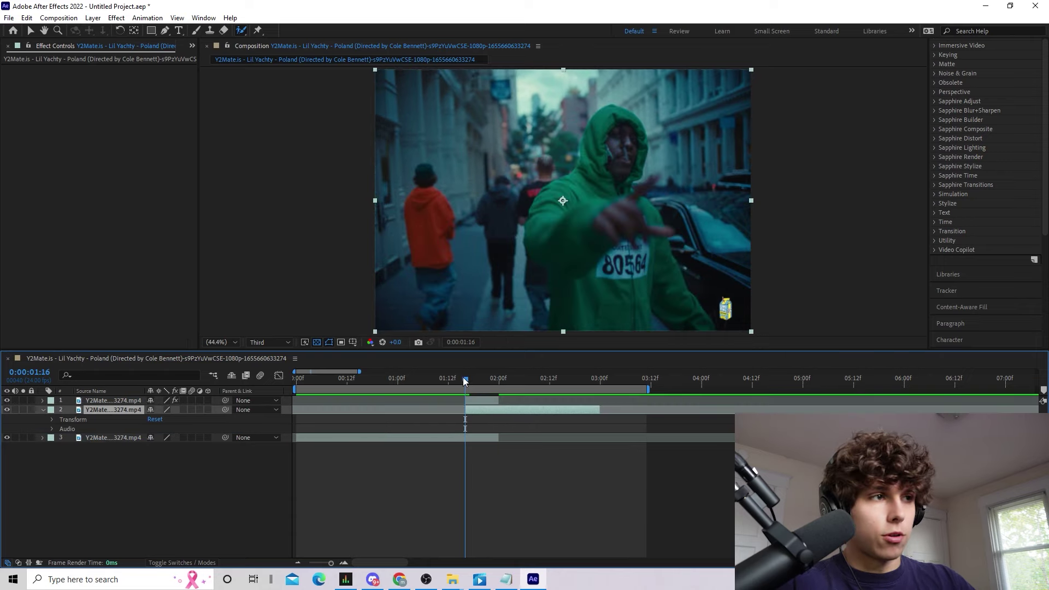
Compare the cutout with the uncut clip beneath it from 0:00:01:16 to 0:00:01:21 by toggling their visibility, leaving the uncut clip hidden
mouse_move(464, 378)
left_mouse_down()
mouse_move(483, 384)
mouse_move(470, 382)
left_mouse_up()
left_click(480, 399)
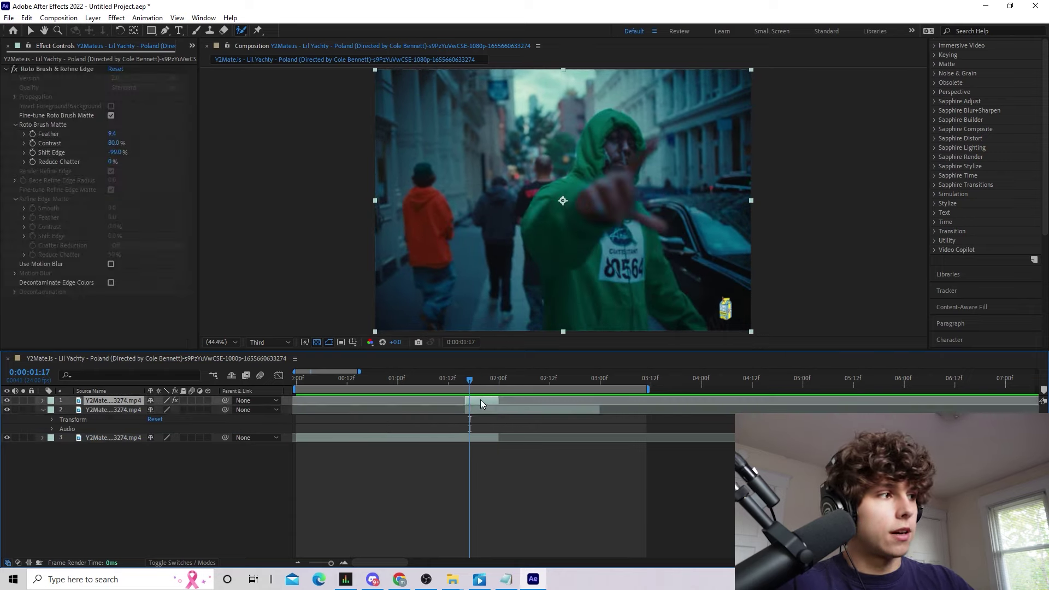
left_click(4, 415)
left_click(6, 400)
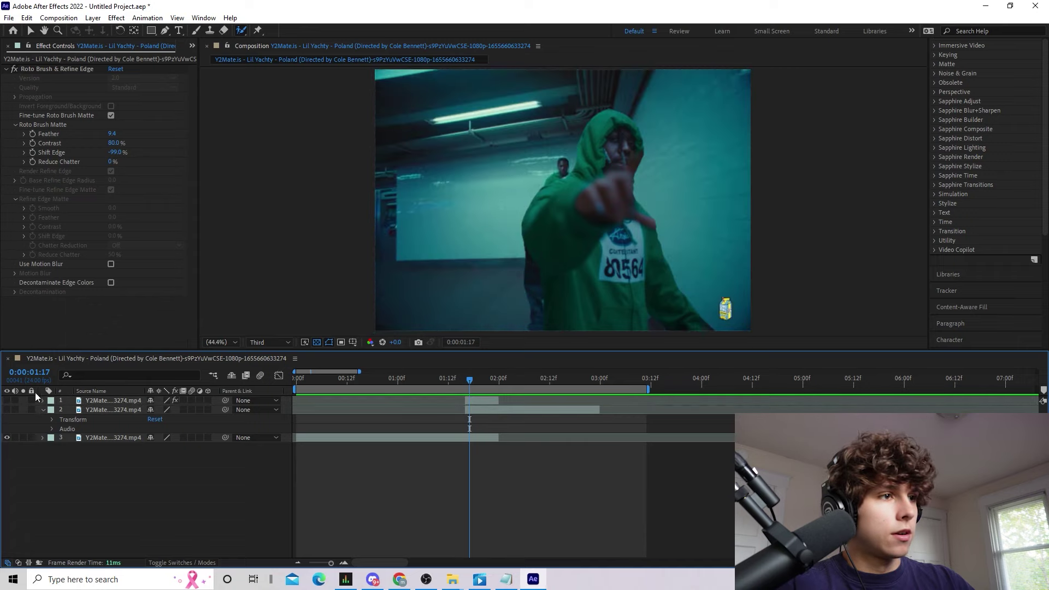
mouse_move(464, 384)
left_mouse_down()
mouse_move(492, 390)
mouse_move(473, 392)
left_mouse_up()
left_click(6, 410)
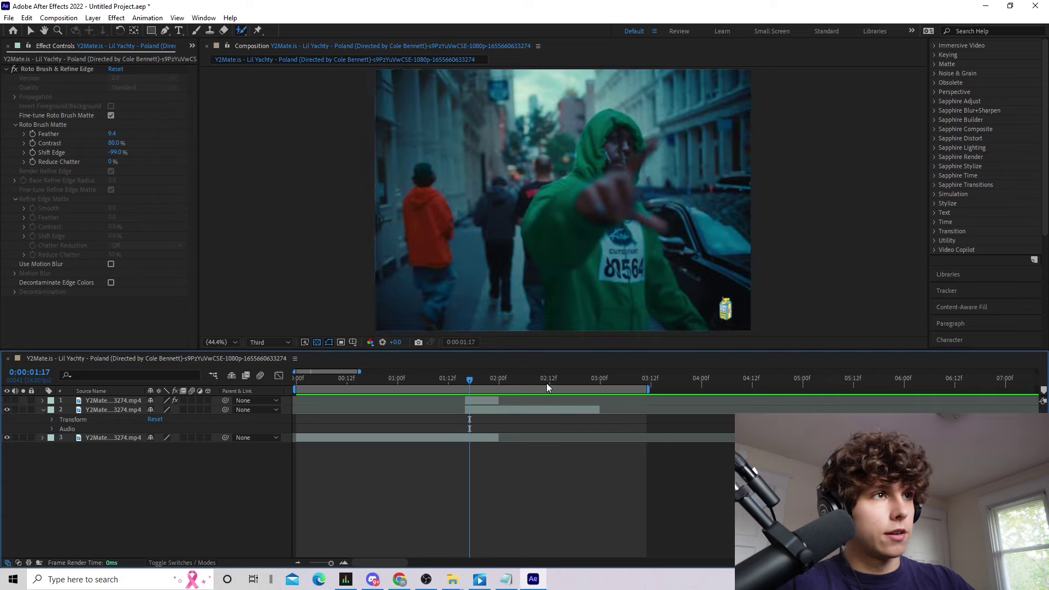
left_click_drag(475, 385, 486, 389)
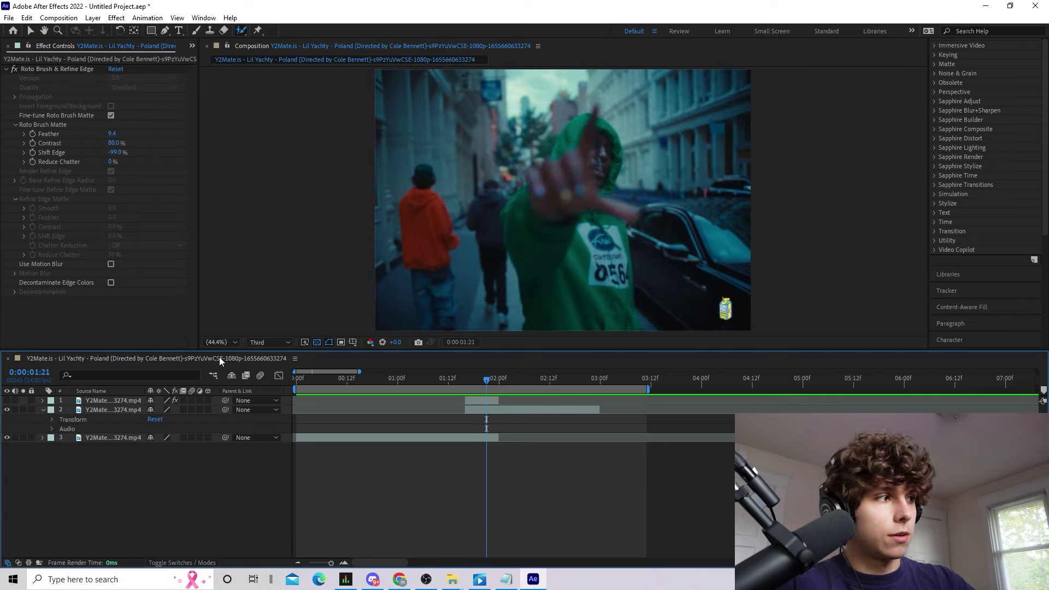
left_click(7, 409)
left_click(7, 401)
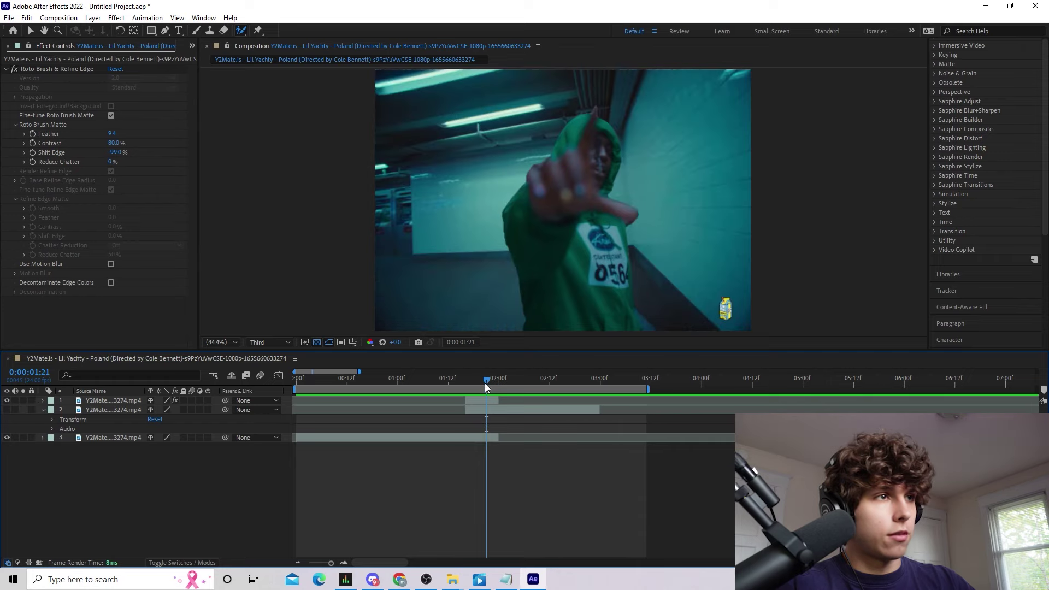
left_click_drag(486, 387, 465, 388)
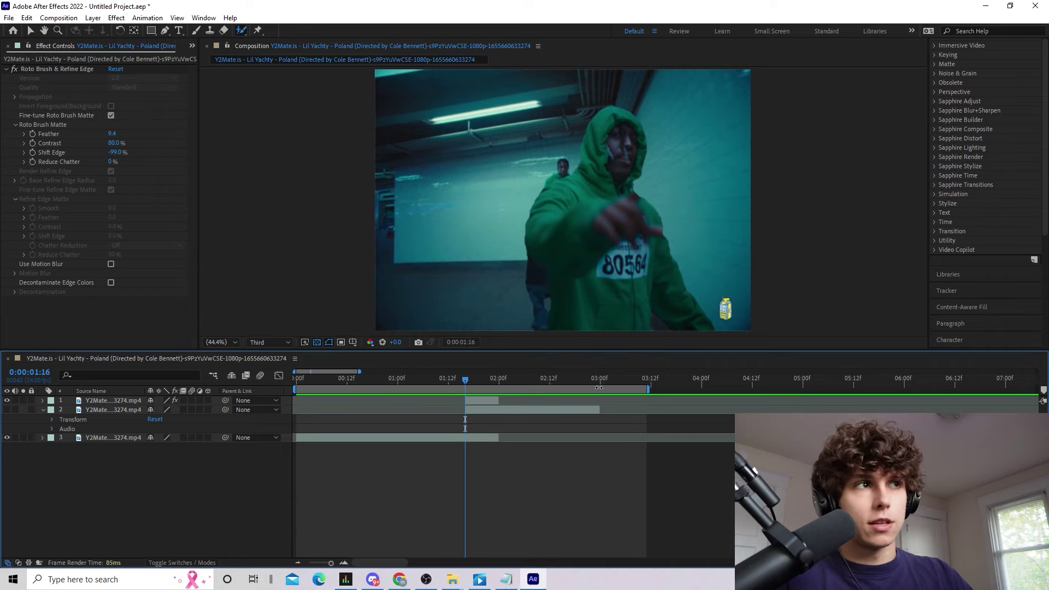
Find the Transform effect and apply it to the cutout layer with the playhead at 0:00:01:16
mouse_move(447, 382)
left_mouse_down()
mouse_move(473, 387)
mouse_move(463, 383)
left_mouse_up()
left_click(474, 400)
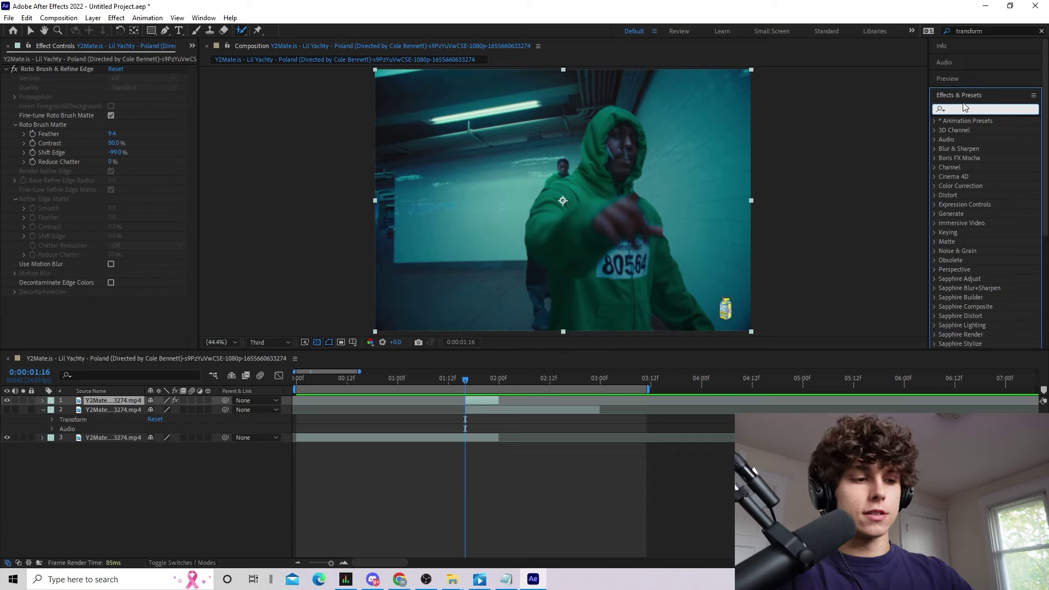
type("transform")
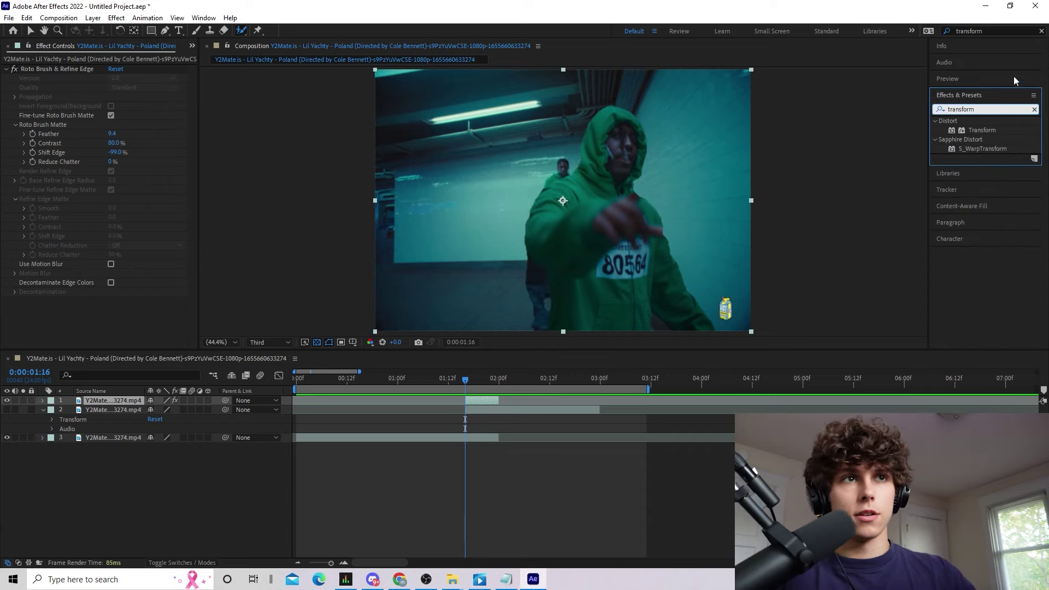
left_click_drag(984, 130, 489, 402)
key("v")
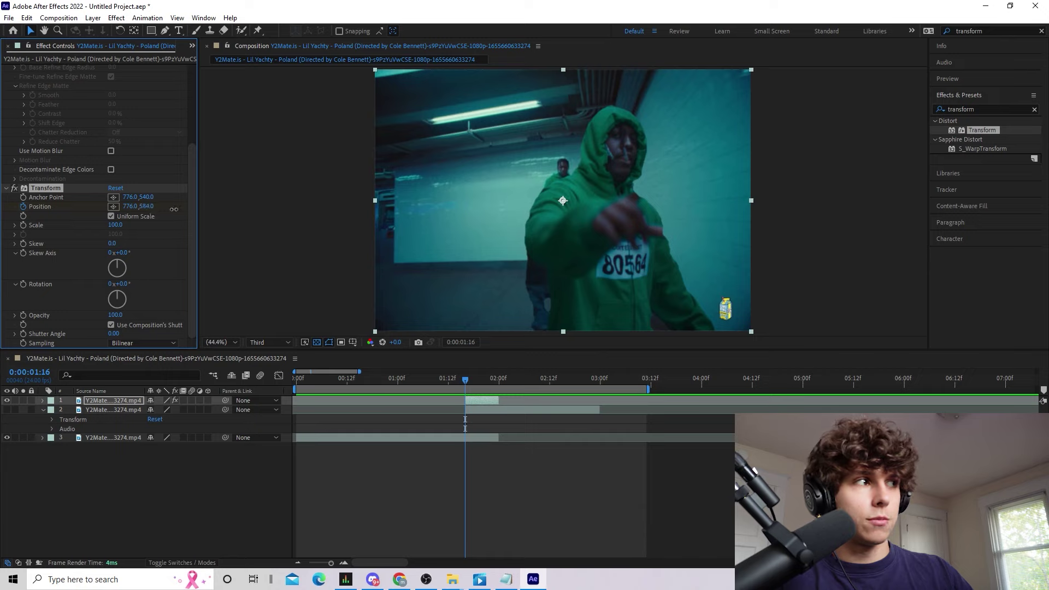
Keyframe the cutout's Transform Position from 776, 1512 at 0:00:01:16 to 776, 540 at 0:00:01:20
left_click_drag(174, 209, 635, 246)
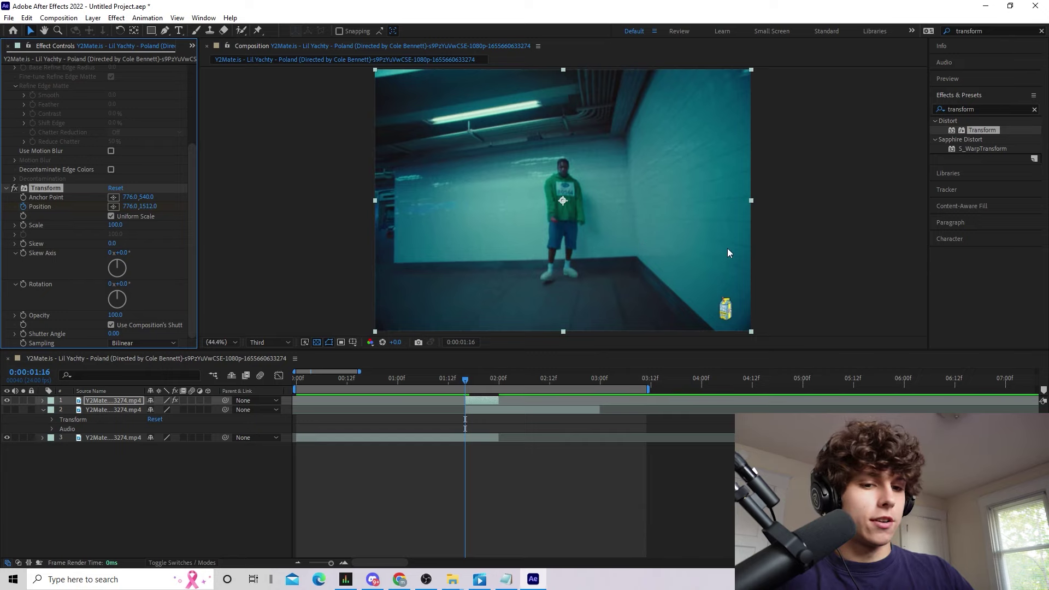
key("Page_Down")
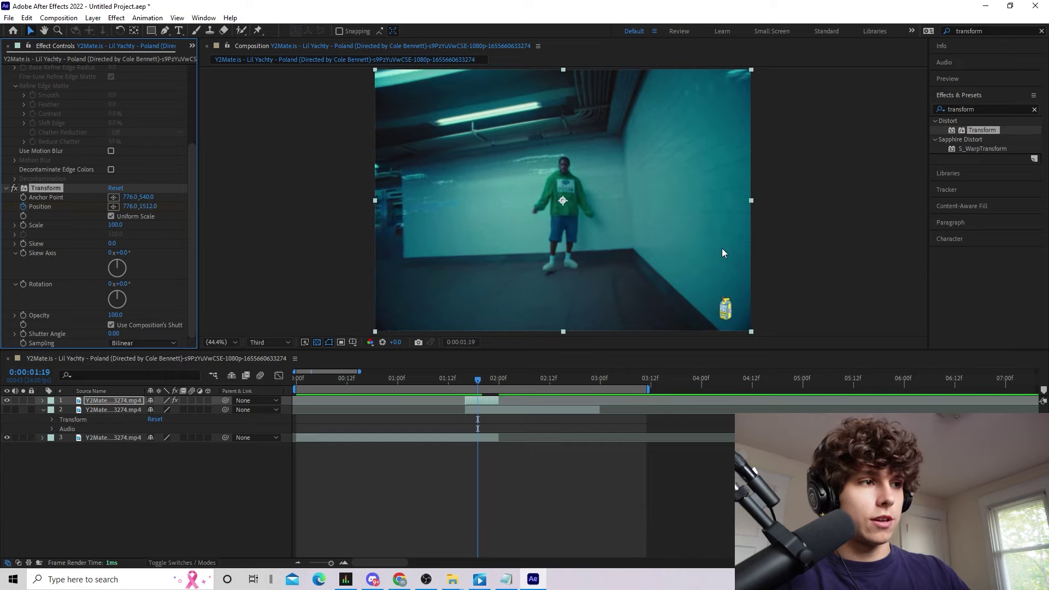
left_click(149, 206)
type("540")
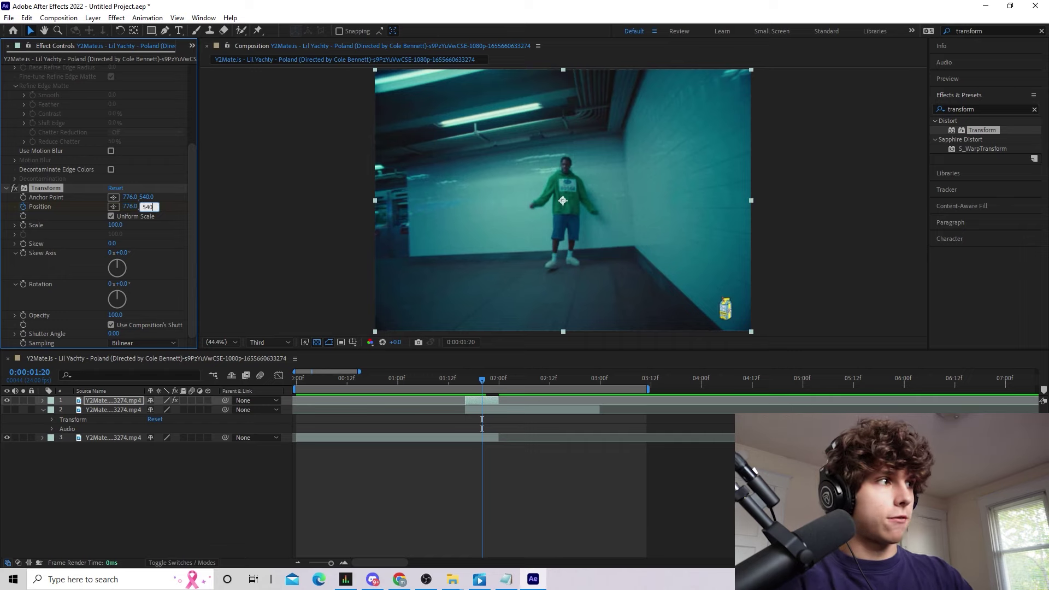
key("Return")
Play back and scrub through the cutout's upward slide from 0:00:01:16 to check the movement
left_click_drag(484, 384, 462, 393)
key("space")
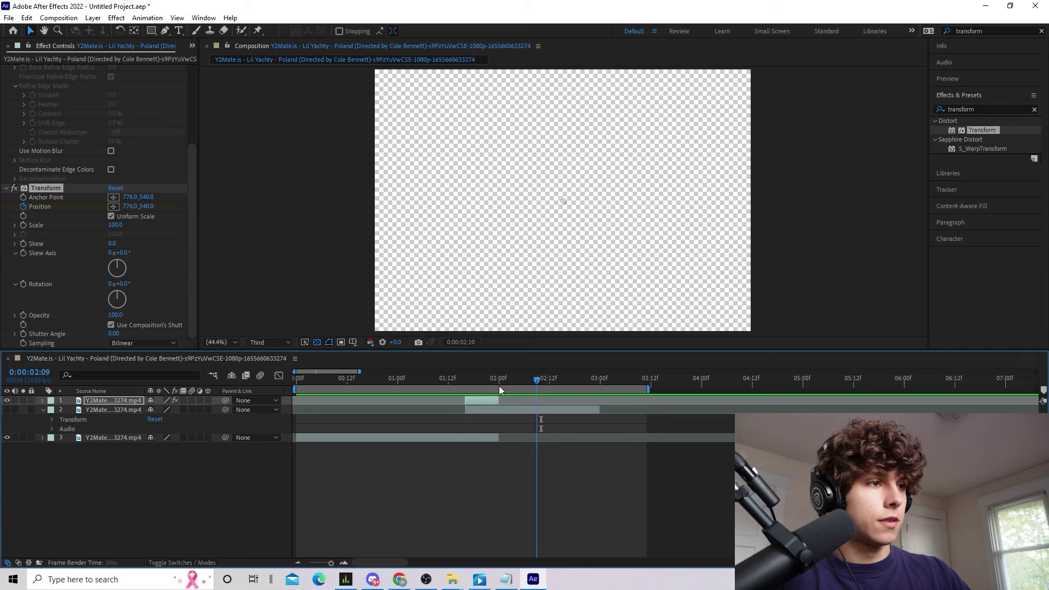
left_click(457, 384)
key("space")
key("space")
left_click_drag(502, 381, 461, 385)
left_click(468, 385)
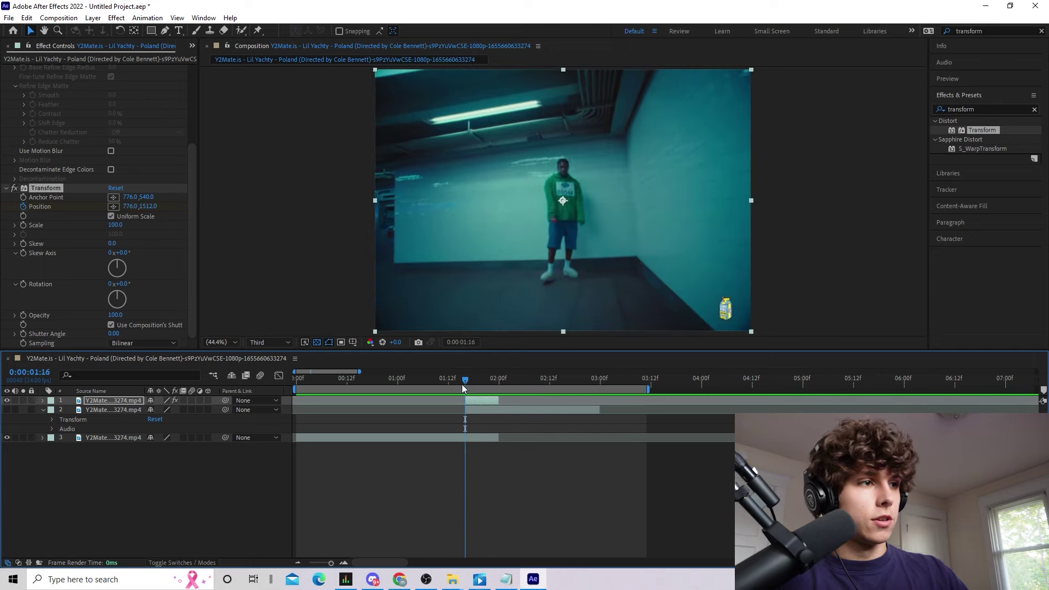
Reveal the cutout layer's Transform Position keyframes and apply Easy Ease to both of them
left_click(44, 408)
left_click(44, 409)
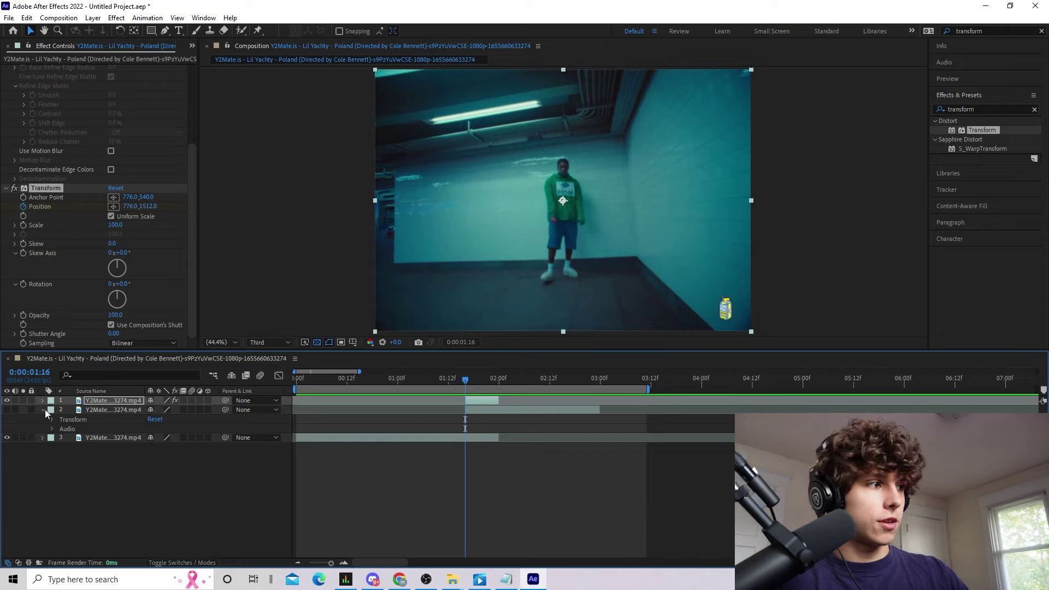
left_click(43, 410)
left_click(43, 400)
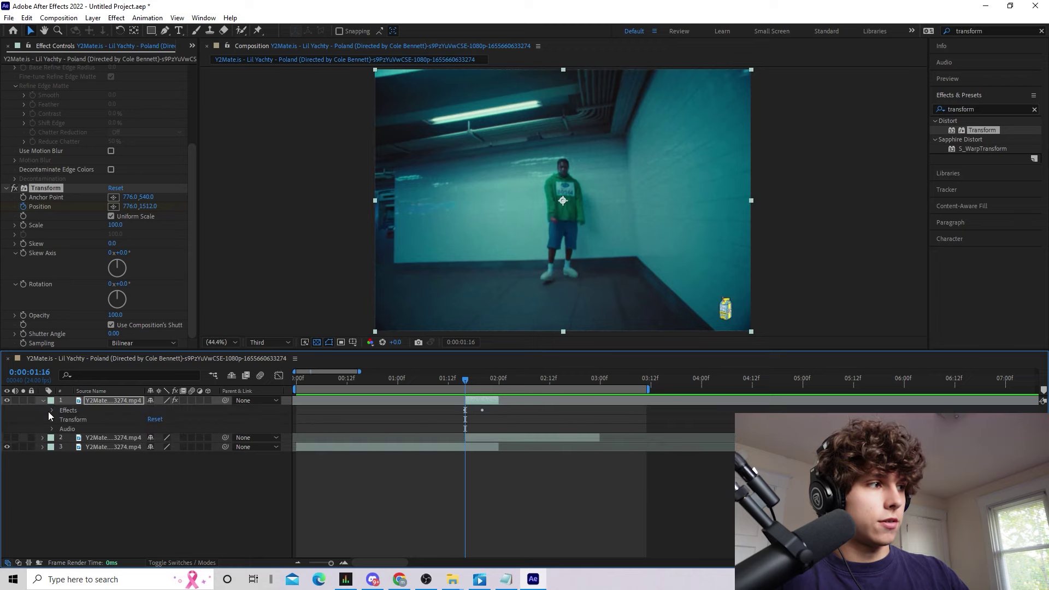
left_click(52, 411)
left_click(60, 429)
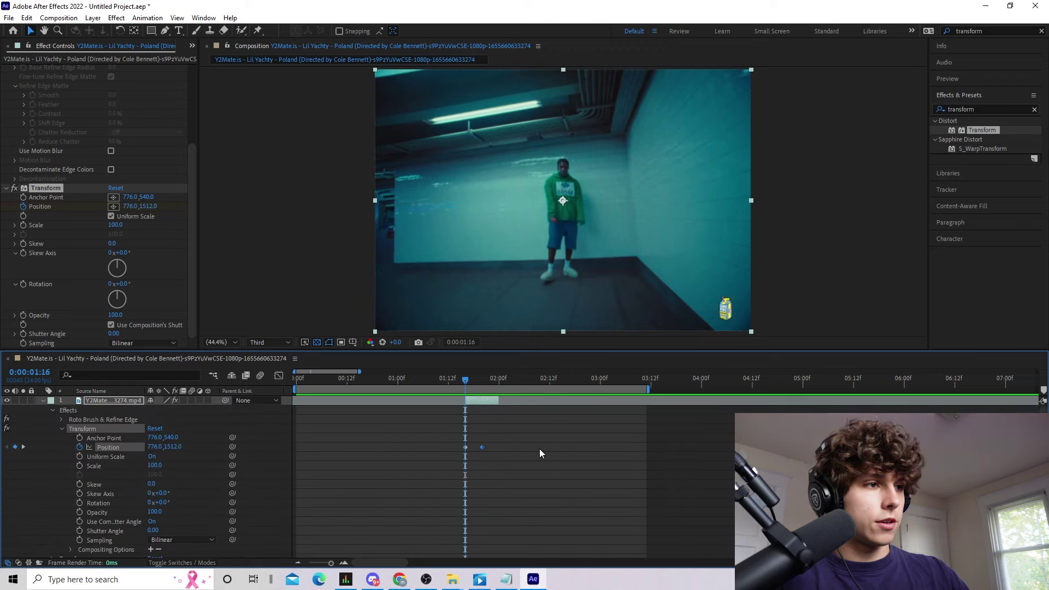
left_click(459, 447)
left_click(482, 447)
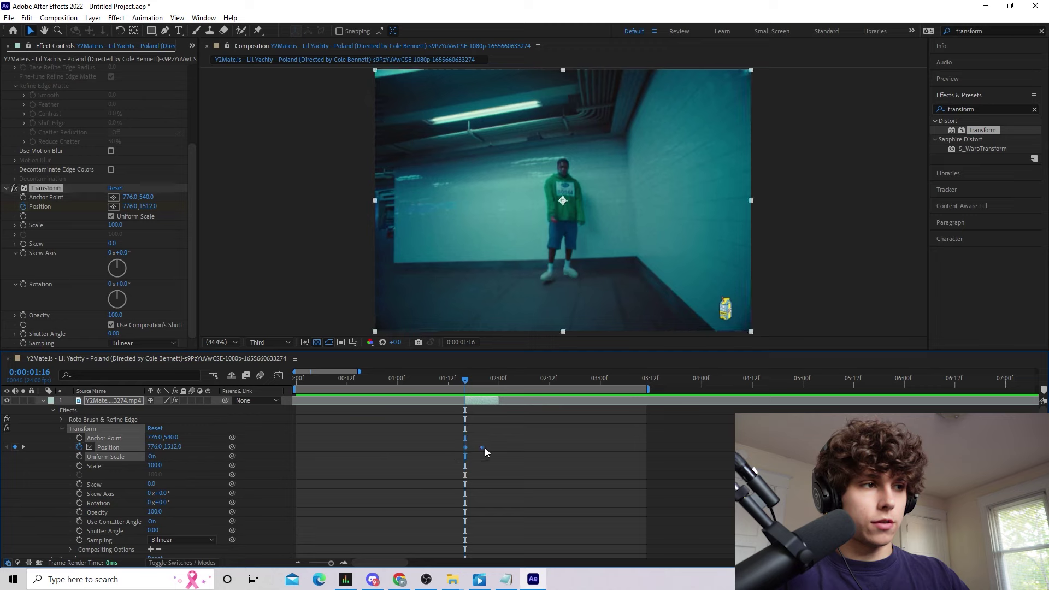
right_click(483, 448)
mouse_move(530, 440)
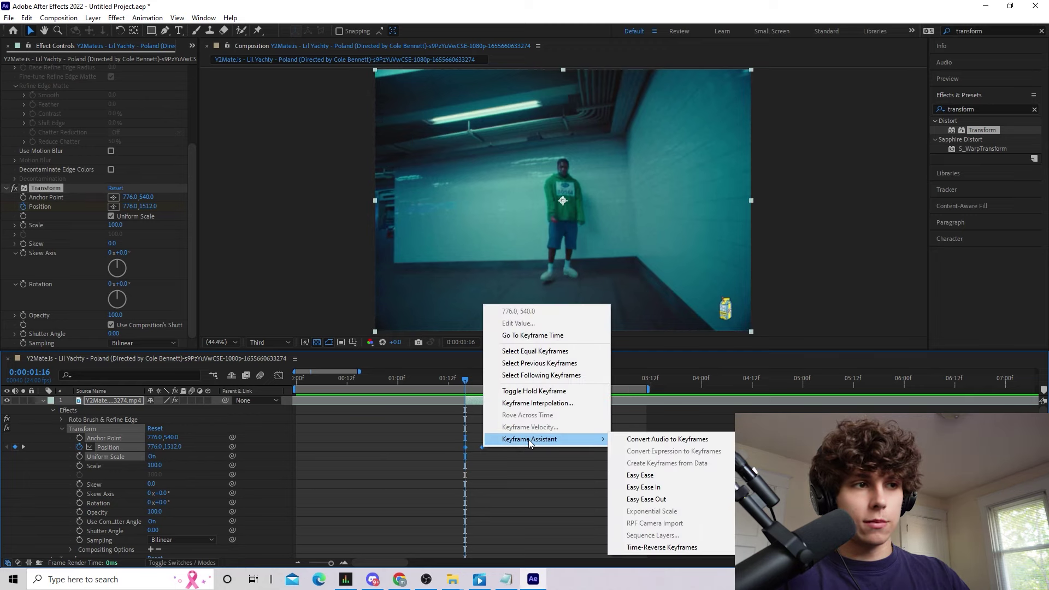
left_click(650, 476)
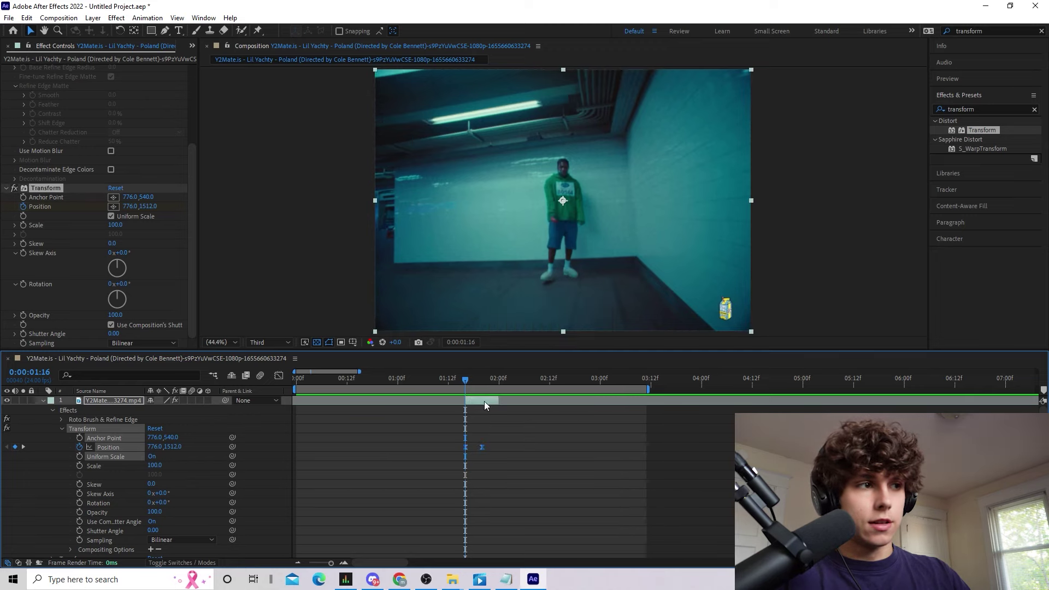
Enable motion blur for the cutout layer and the composition, and scrub through the slide to check it
mouse_move(466, 377)
left_mouse_down()
mouse_move(485, 384)
mouse_move(465, 398)
mouse_move(470, 382)
mouse_move(525, 383)
mouse_move(469, 382)
left_mouse_up()
left_click(190, 401)
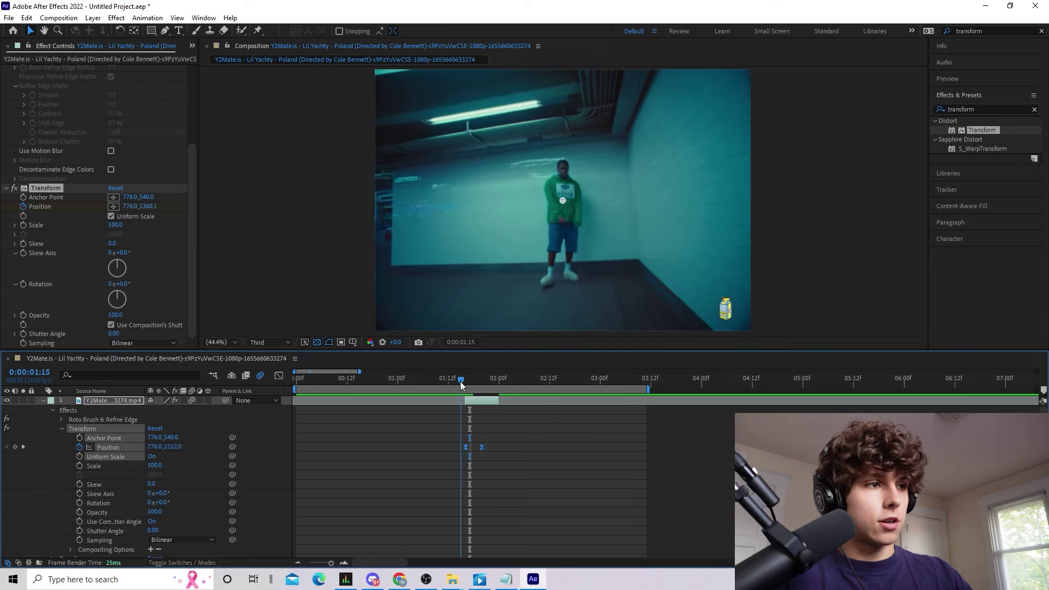
left_click_drag(471, 381, 429, 383)
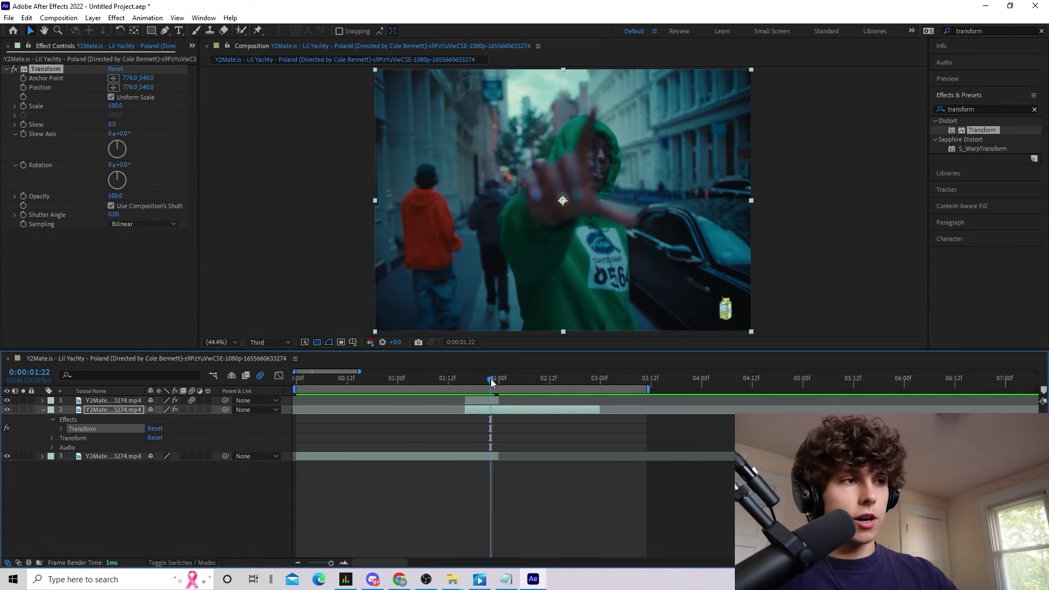
Compare the cutout layer with the uncut clip around 0:00:01:20 and 0:00:01:21 by toggling layer visibility, leaving both layers visible
mouse_move(491, 379)
left_mouse_down()
mouse_move(458, 385)
mouse_move(487, 382)
left_mouse_up()
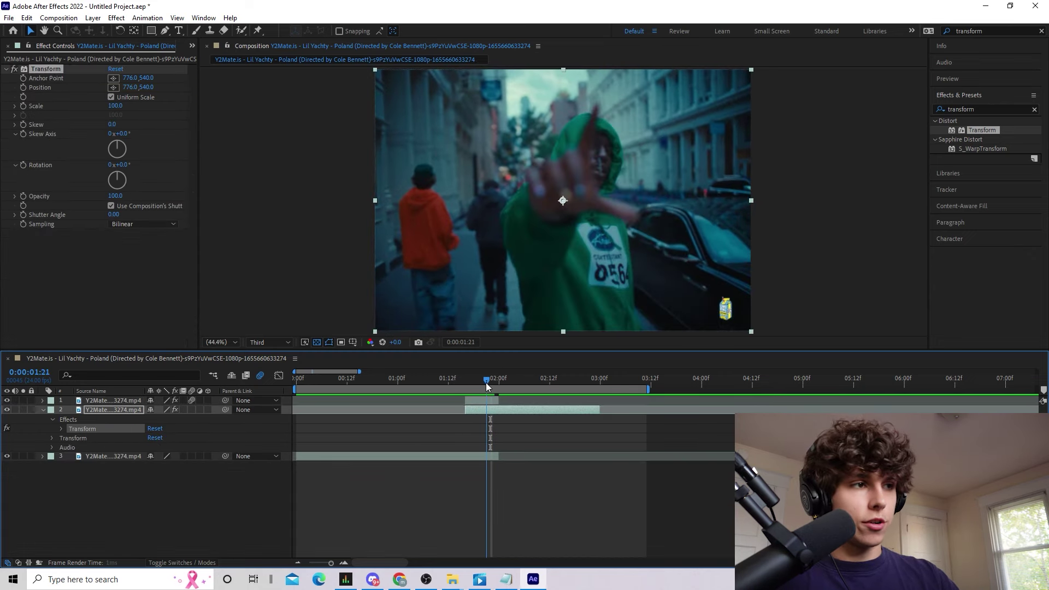
left_click(7, 410)
left_click(7, 409)
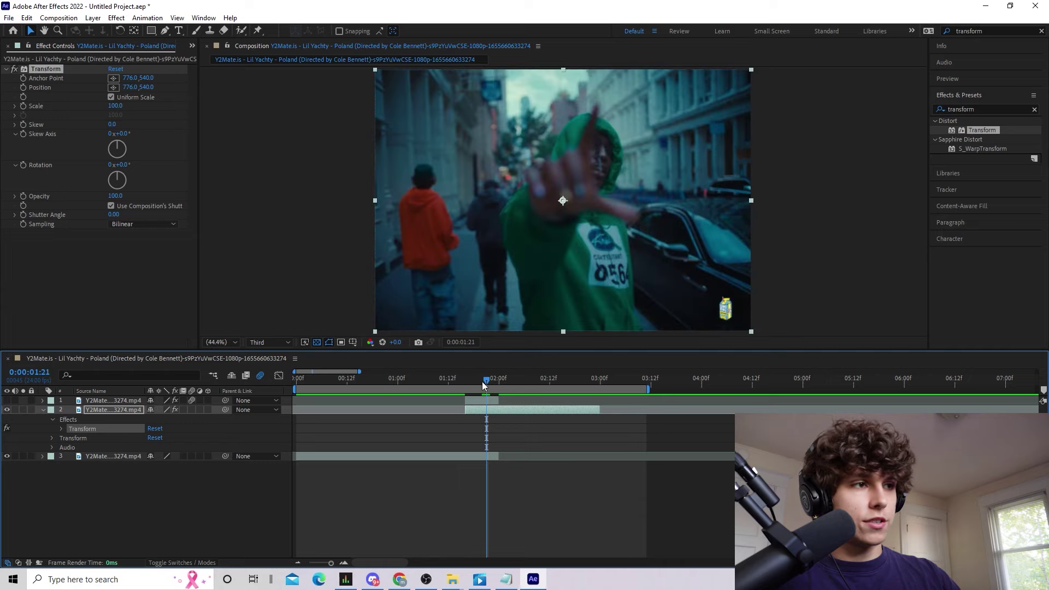
mouse_move(484, 386)
left_mouse_down()
mouse_move(462, 384)
mouse_move(485, 386)
left_mouse_up()
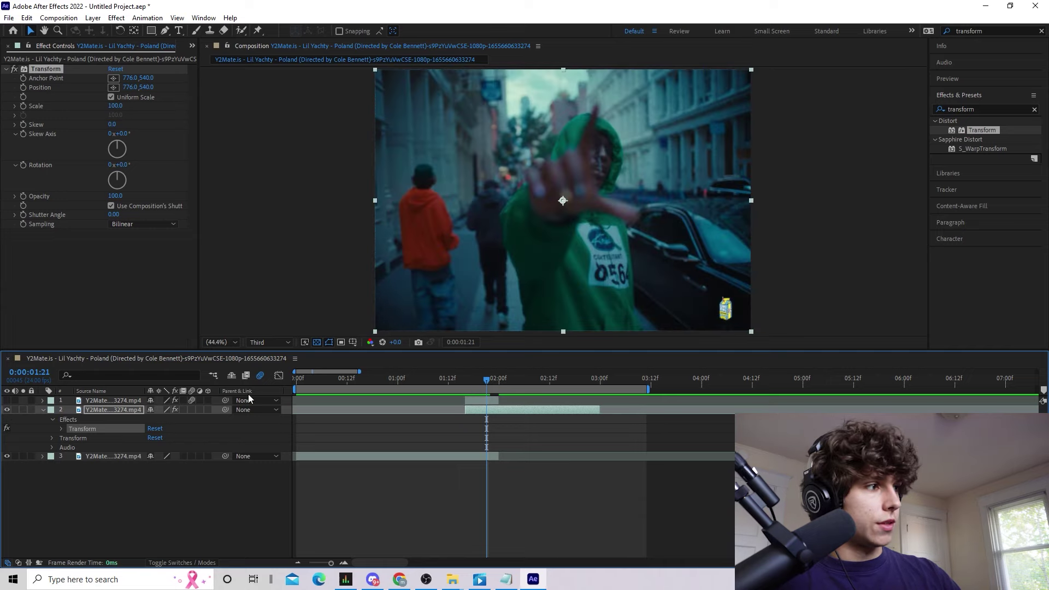
left_click(7, 406)
left_click(7, 405)
left_click(25, 408)
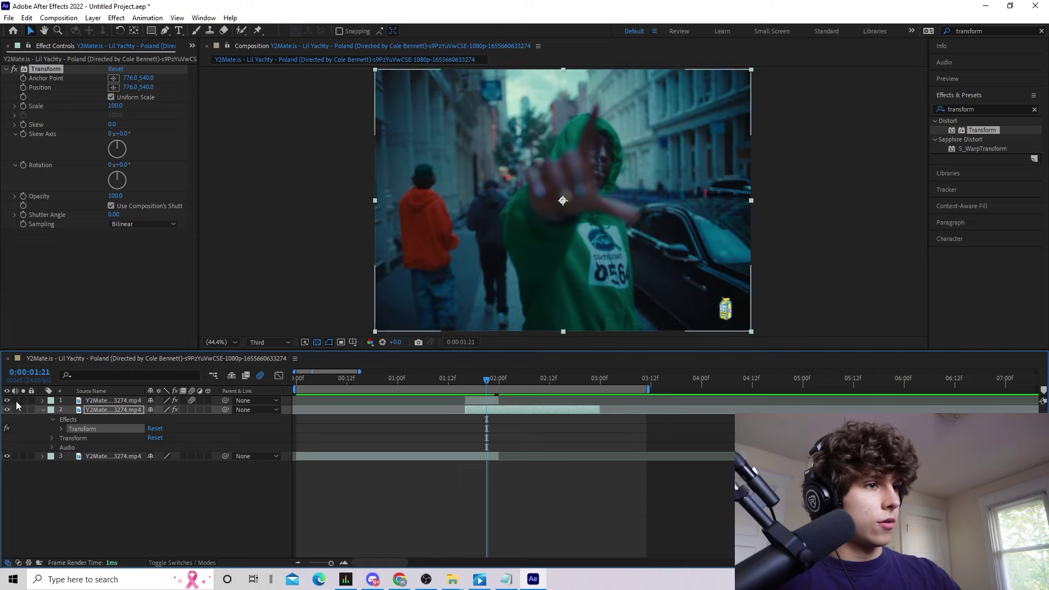
left_click(24, 409)
mouse_move(484, 384)
left_mouse_down()
mouse_move(470, 383)
mouse_move(482, 385)
left_mouse_up()
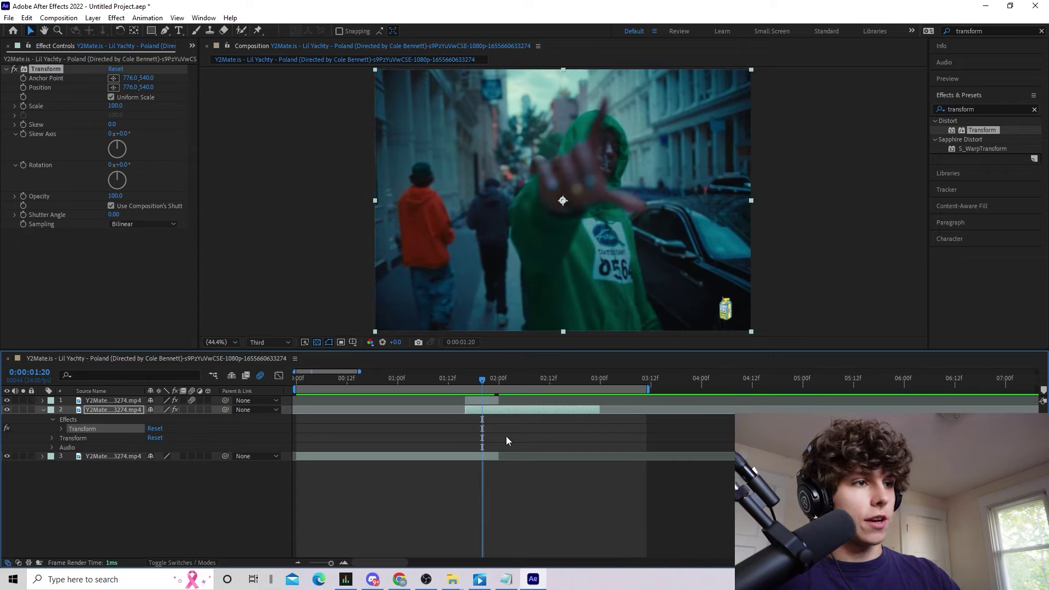
Trim the start of the uncut second-shot clip to 0:00:01:20 and keep only one Transform effect on it
left_click_drag(985, 130, 470, 413)
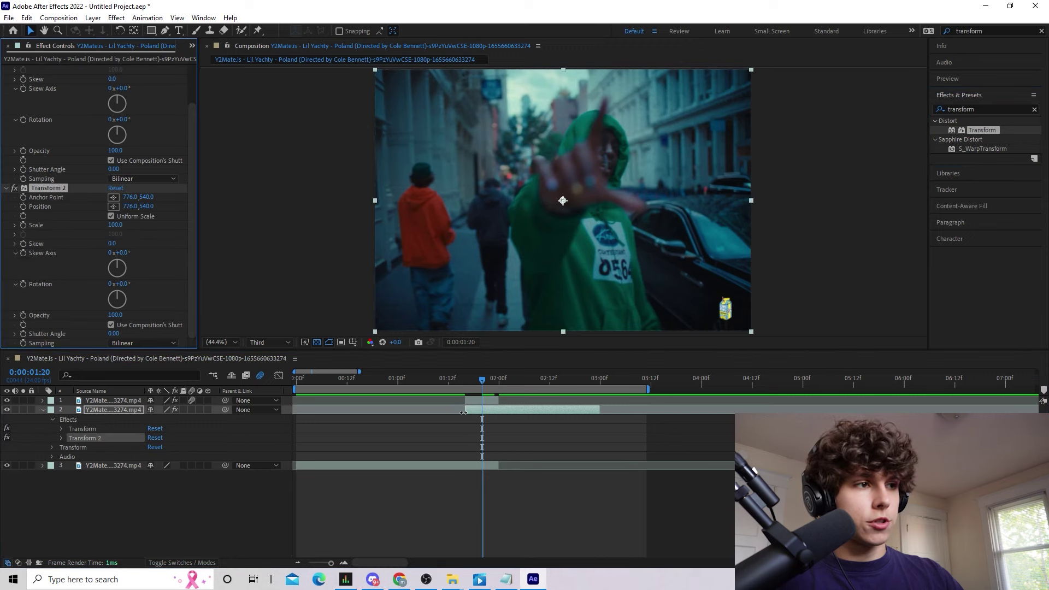
left_click(464, 413)
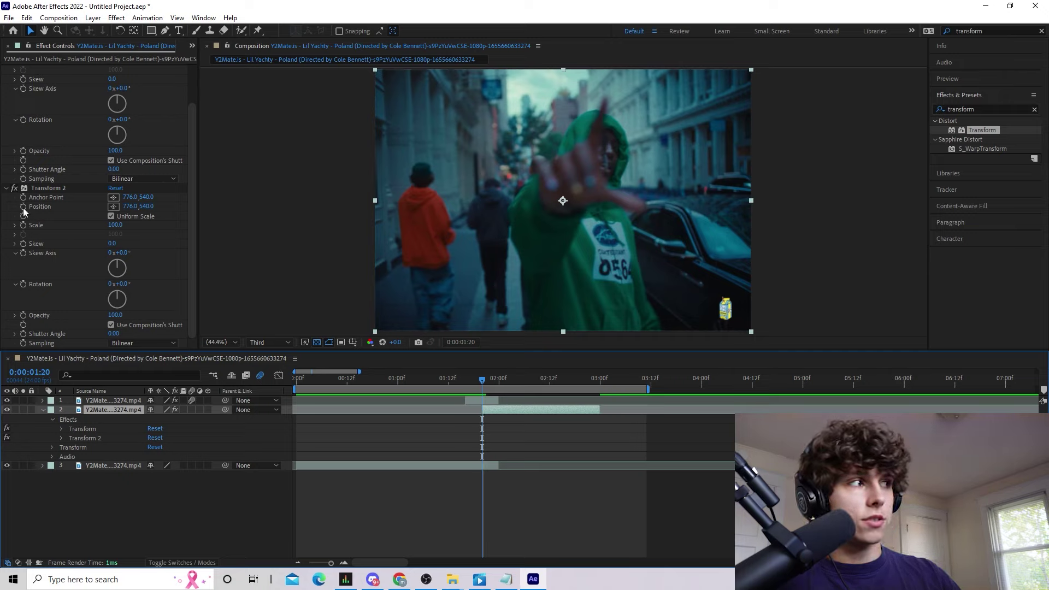
key("Delete")
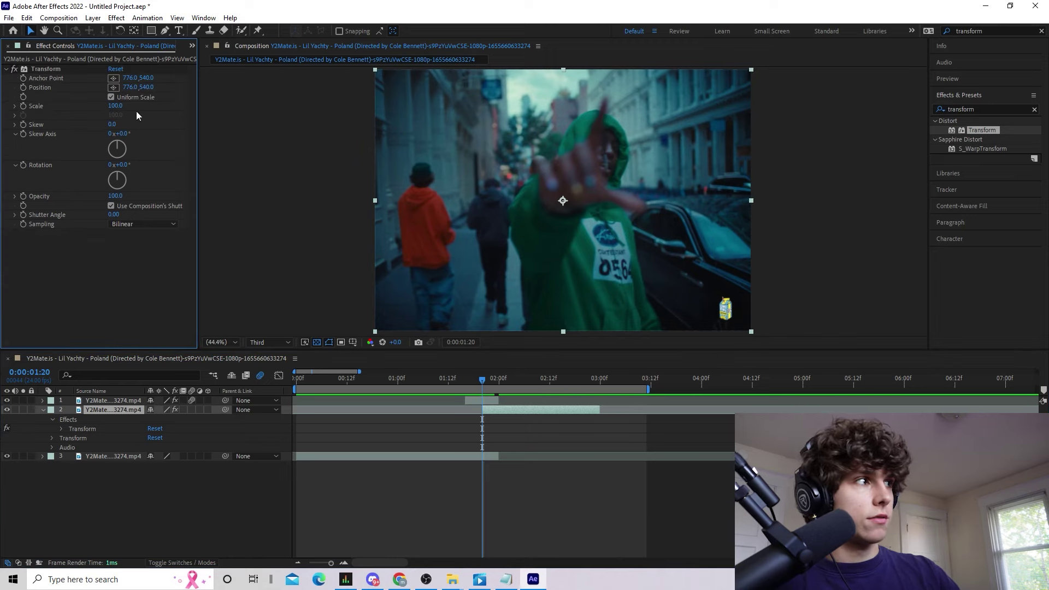
Keyframe the uncut clip's Transform Position from Y -615 at 0:00:01:20 to Y 540 at 0:00:01:23
left_click(24, 88)
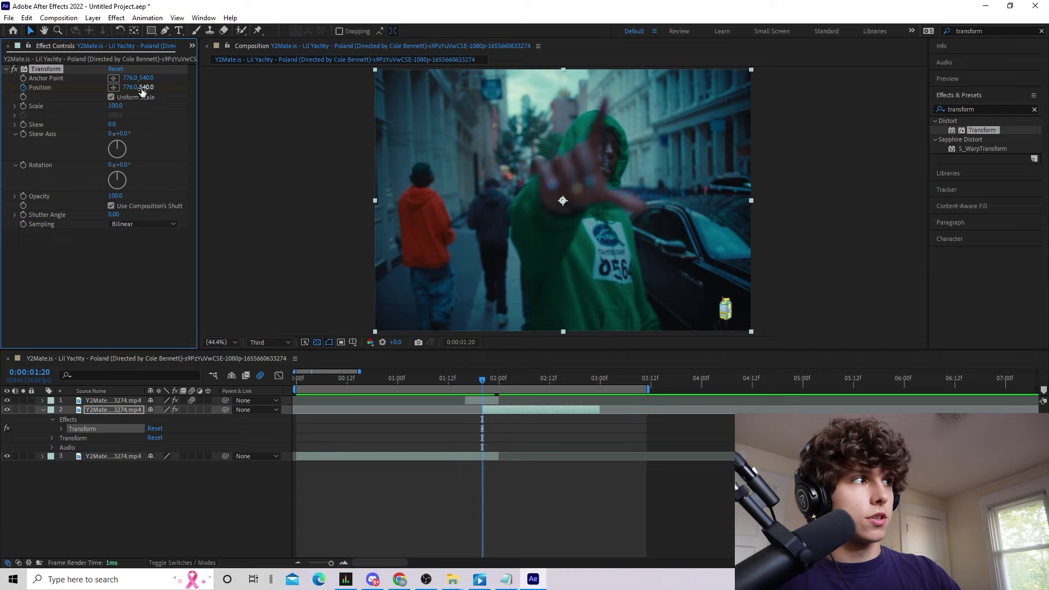
left_click_drag(148, 87, 145, 88)
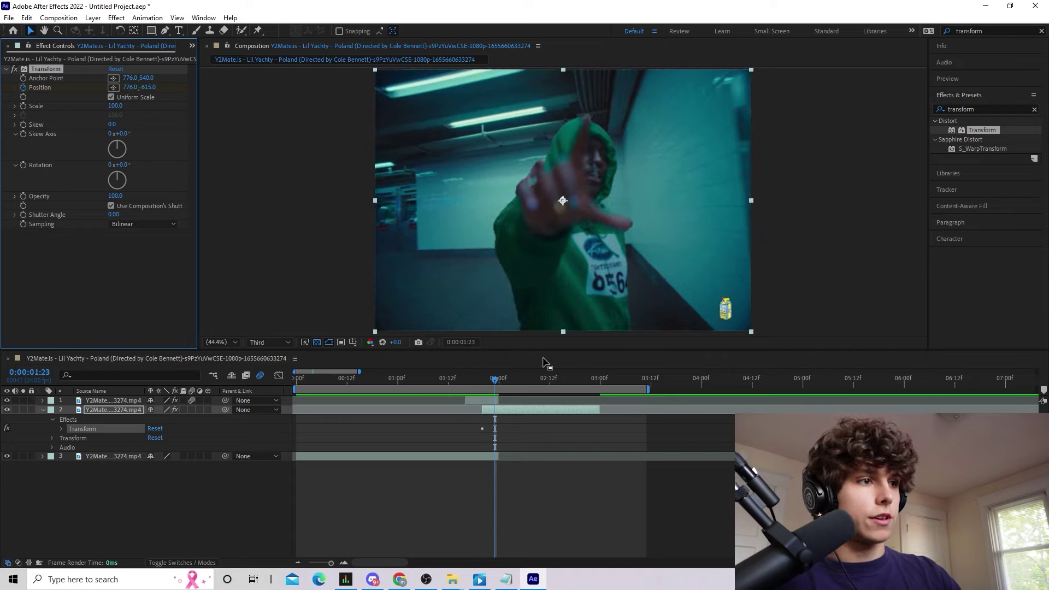
left_click(149, 87)
type("540")
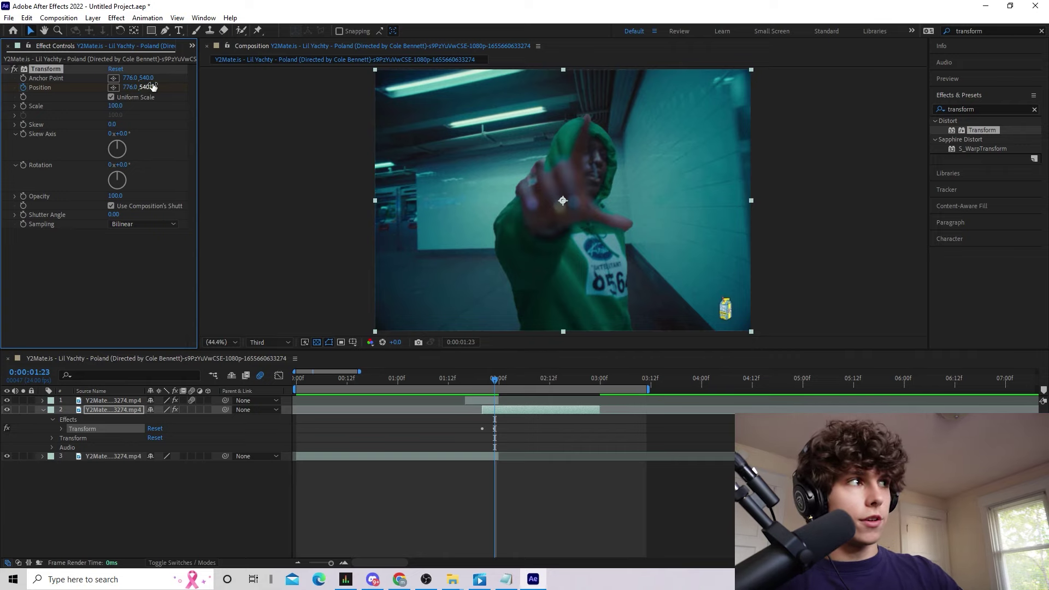
key("Return")
Play back the transition repeatedly from just after 0:00:01:00 to check the background's slide
left_click_drag(500, 385, 427, 382)
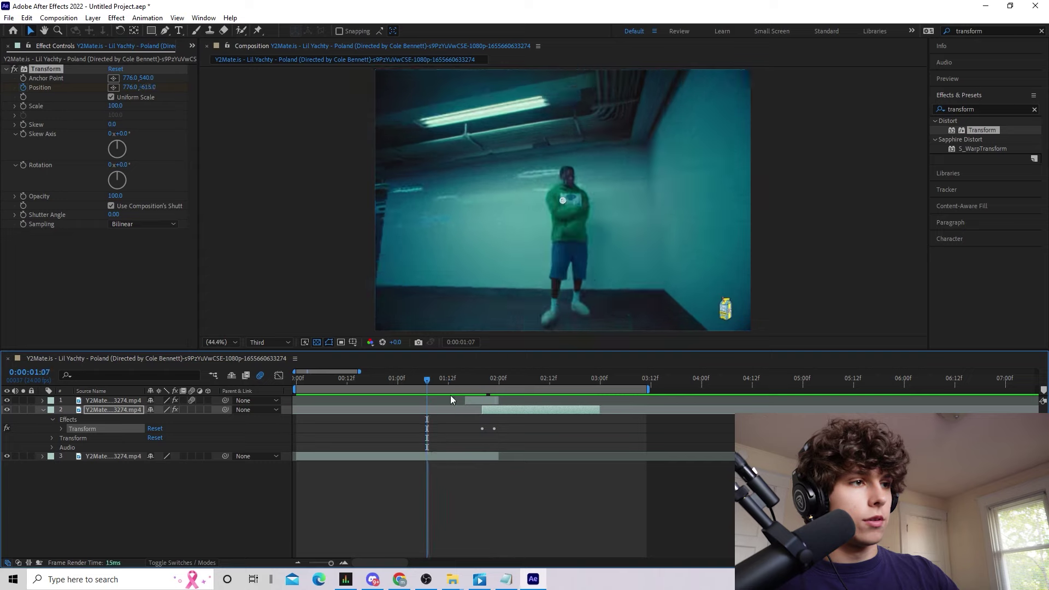
key("space")
left_click_drag(537, 383, 403, 395)
key("space")
key("space")
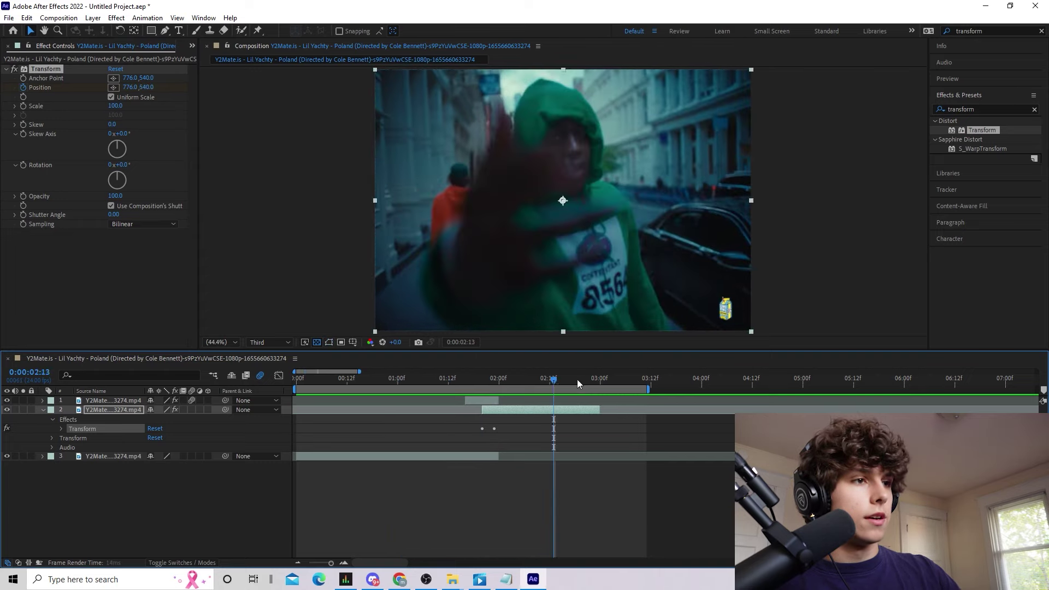
left_click_drag(555, 384, 410, 394)
key("space")
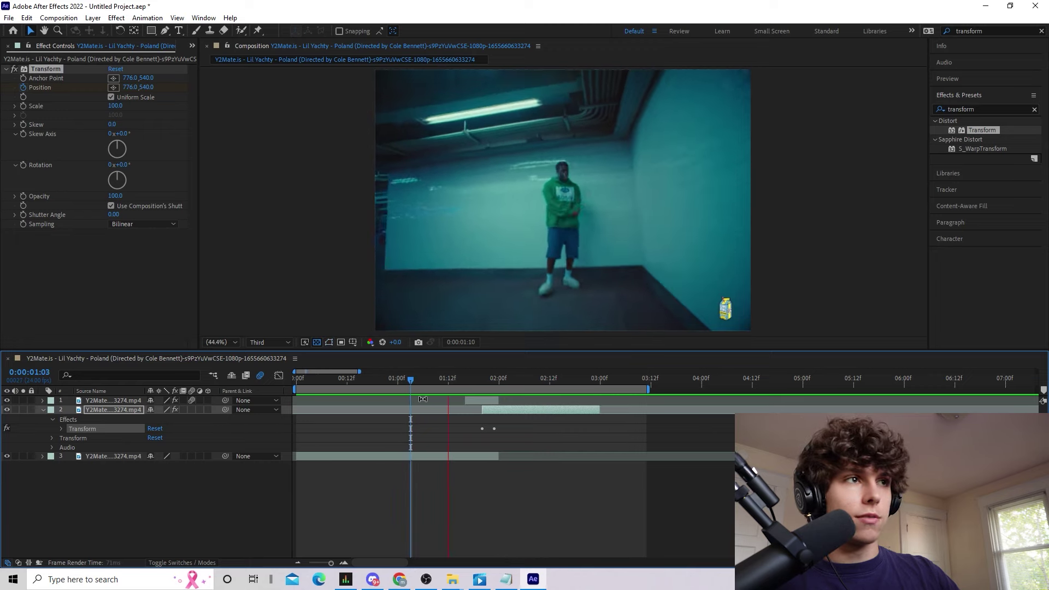
key("space")
Enable motion blur for the uncut second-shot clip and replay the transition
left_click_drag(528, 381, 493, 389)
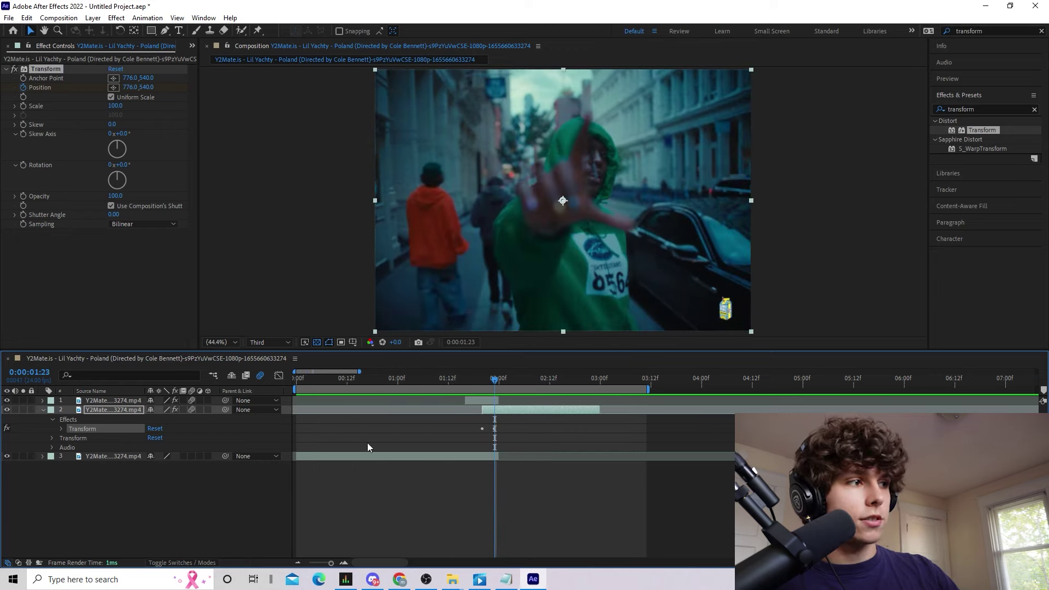
left_click_drag(493, 382, 428, 395)
key("space")
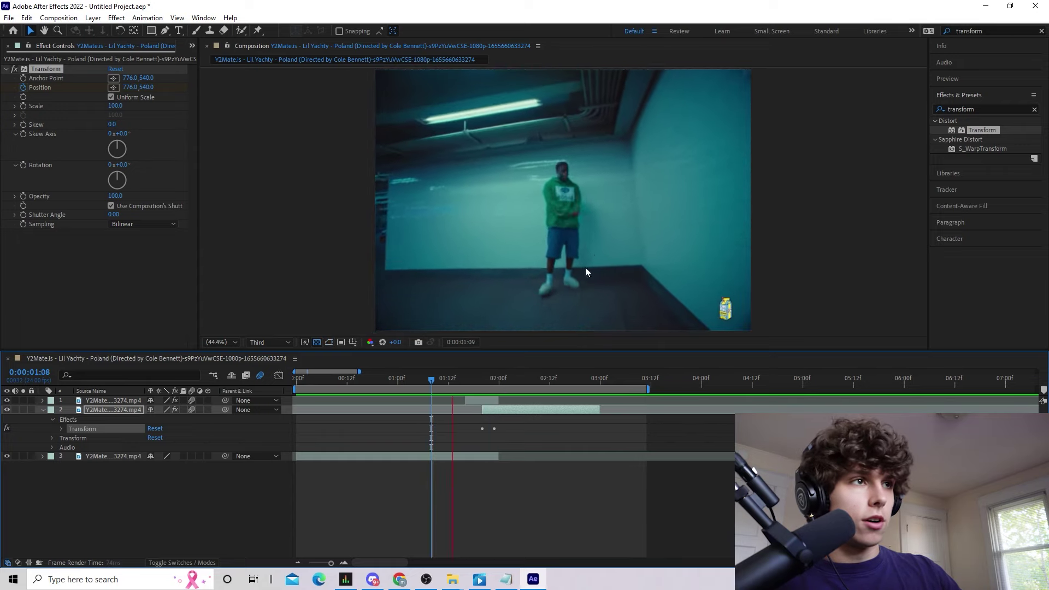
key("space")
left_click_drag(545, 380, 406, 380)
key("space")
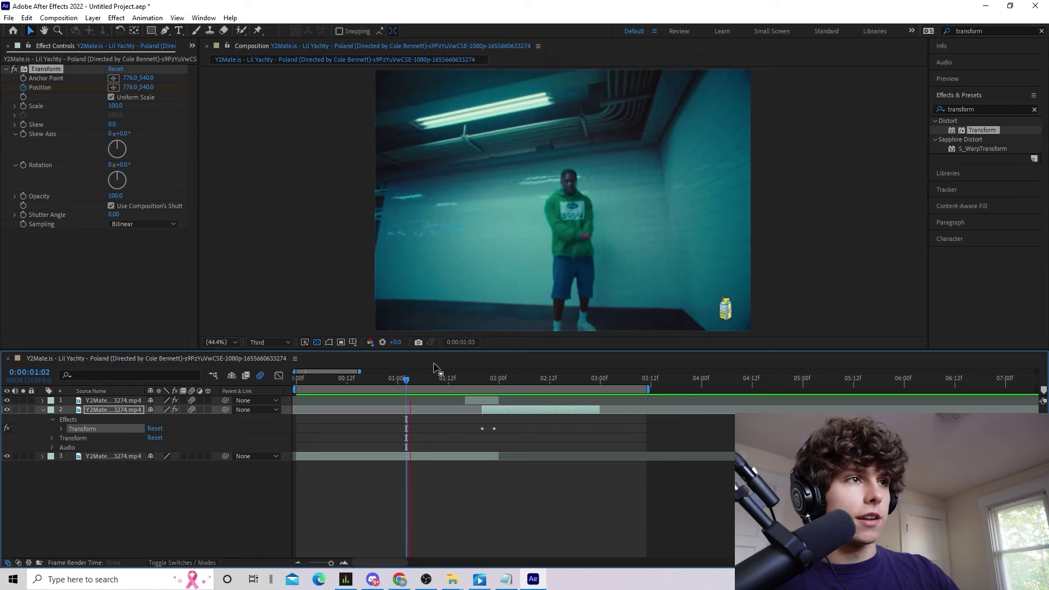
key("space")
left_click_drag(548, 382, 419, 382)
key("space")
key("space")
Reveal the uncut clip's Transform Position keyframes and apply Easy Ease to both of them
left_click(45, 401)
left_click(45, 401)
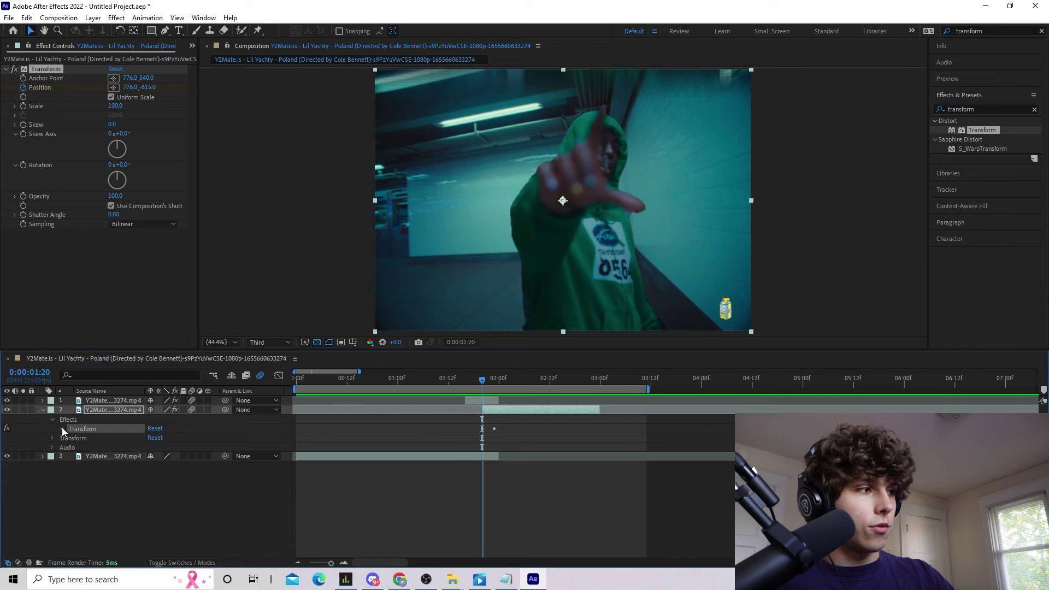
left_click(61, 428)
left_click(495, 447)
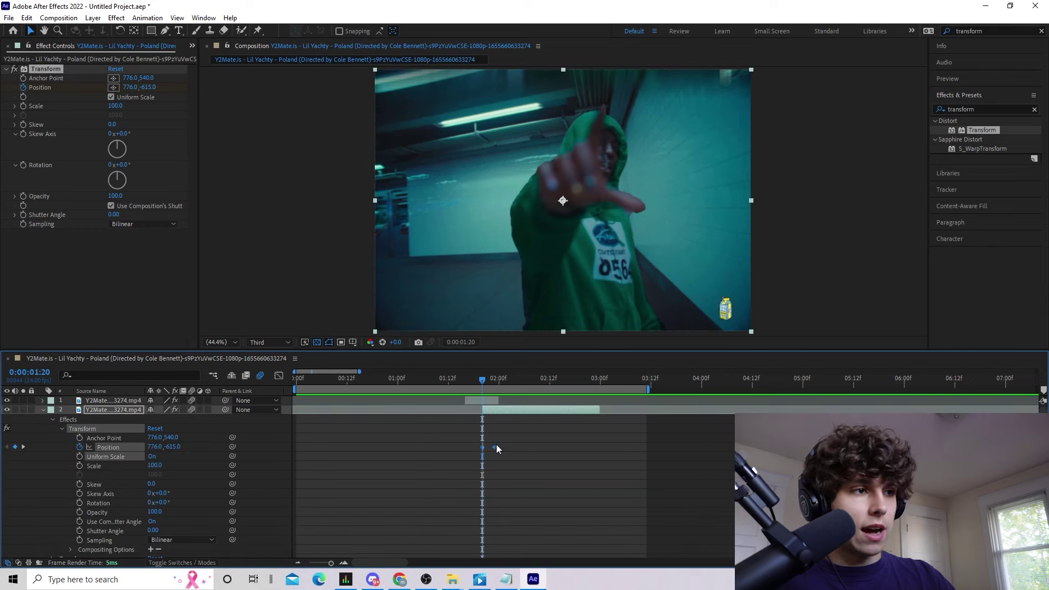
right_click(496, 448)
mouse_move(614, 444)
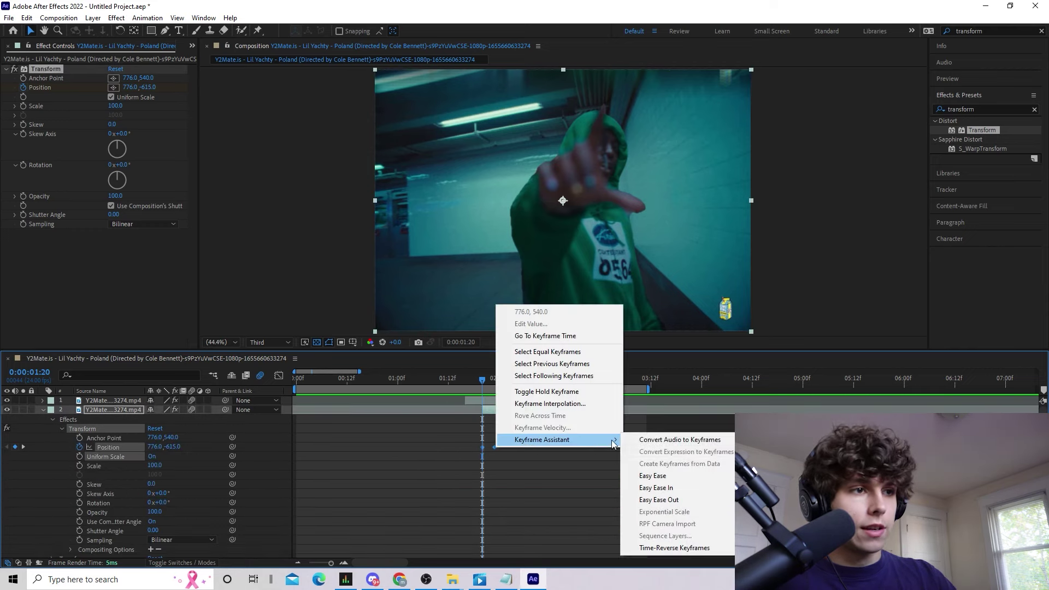
left_click(695, 473)
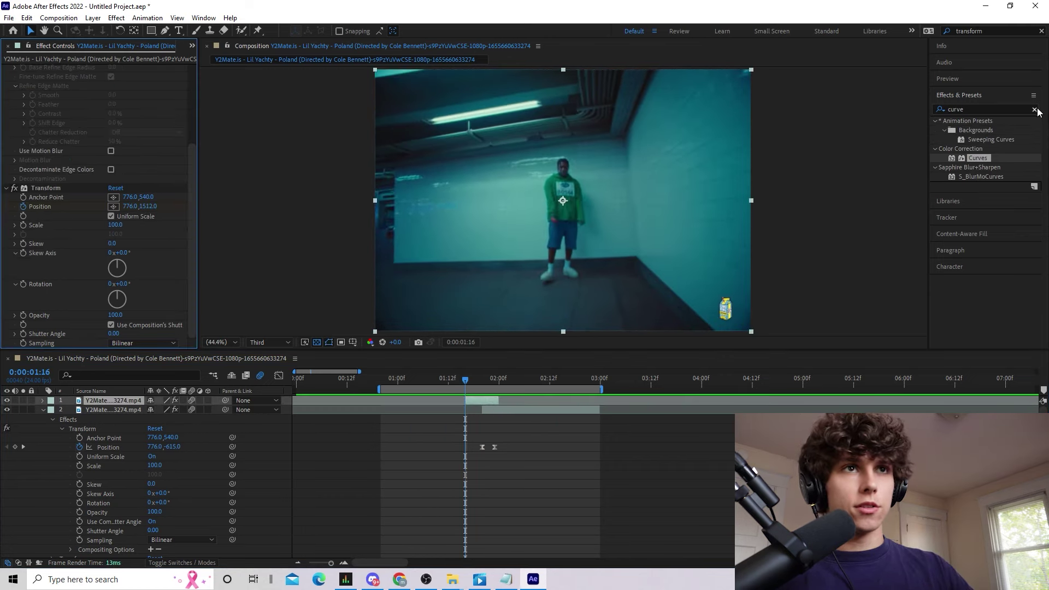
Find the Curves effect and apply it to the cutout layer at 0:00:01:16
left_click(1034, 109)
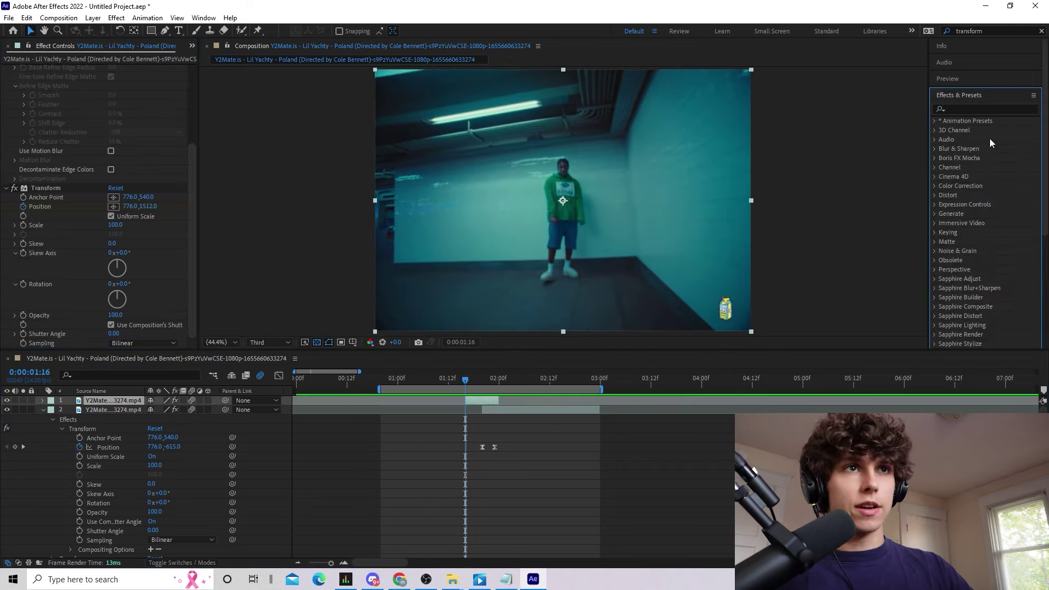
left_click(972, 107)
type("curv")
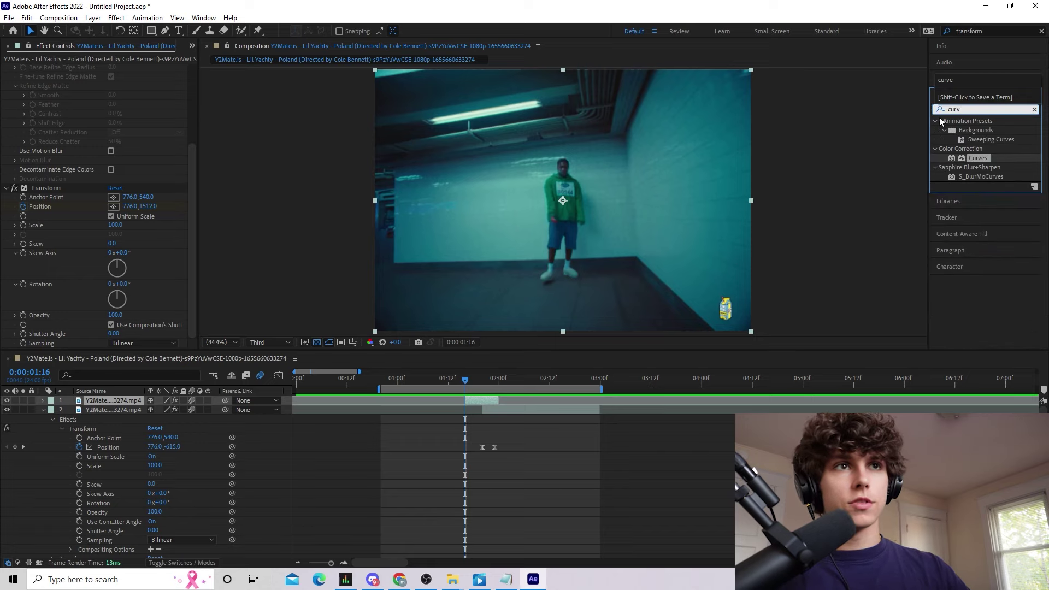
left_click_drag(976, 161, 465, 382)
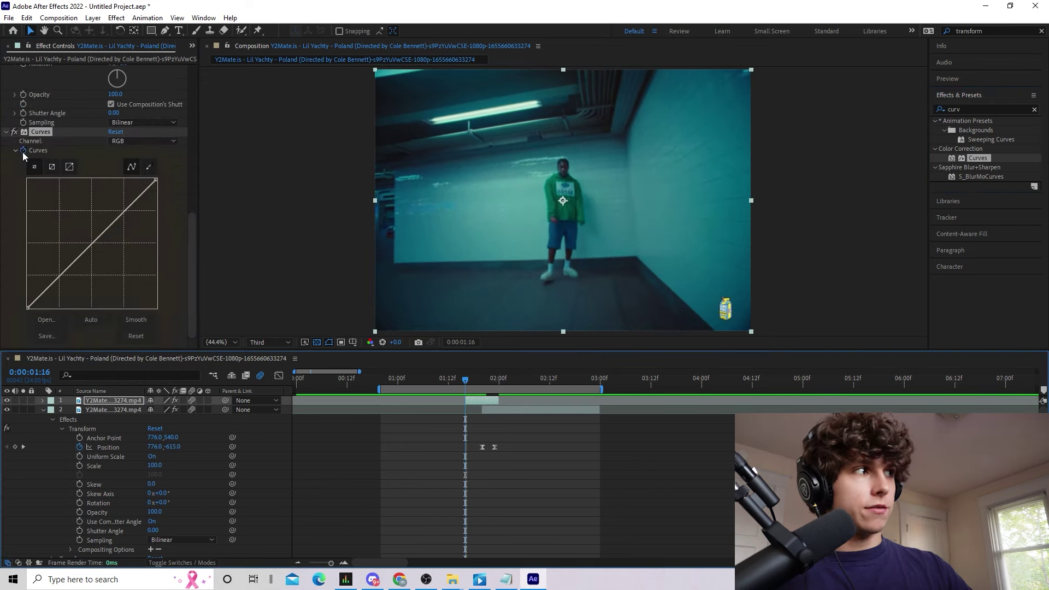
Keyframe the cutout's RGB curve strongly brightened at 0:00:01:16 and back on the straight diagonal at 0:00:01:20
left_click_drag(92, 244, 49, 220)
left_click_drag(466, 382, 483, 384)
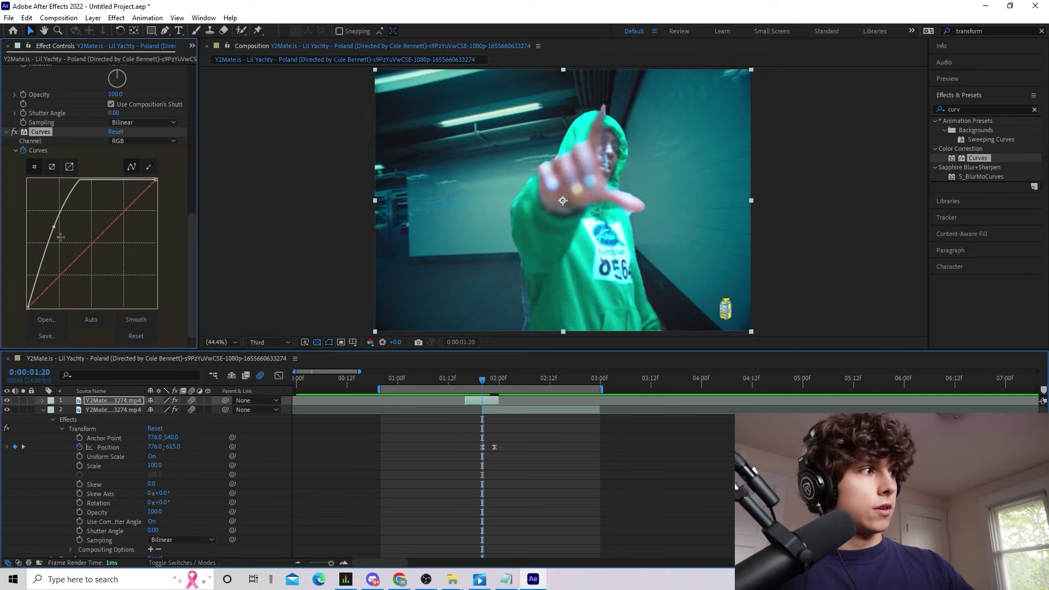
left_click_drag(54, 227, 93, 245)
key("space")
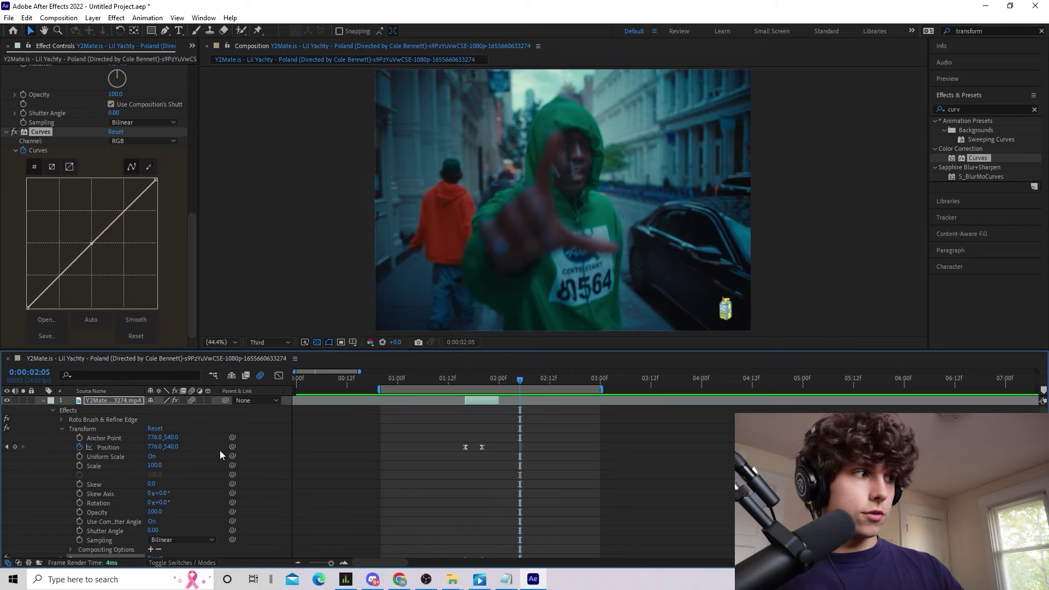
Move the cutout layer's second Curves keyframe to about 0:00:01:23 and play back the brightness fade
scroll(128, 467, "down", 2)
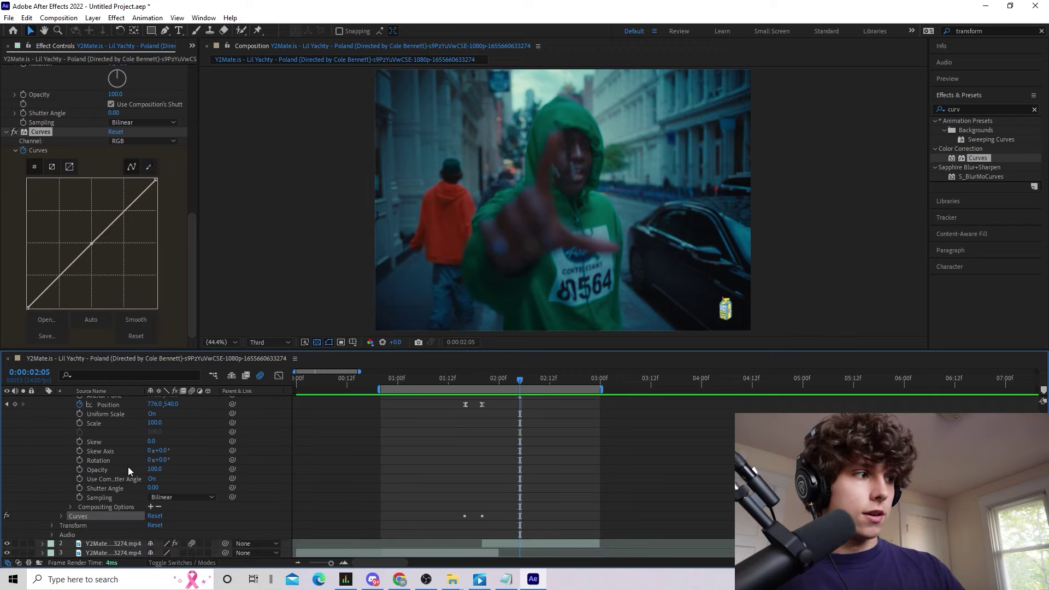
left_click(61, 516)
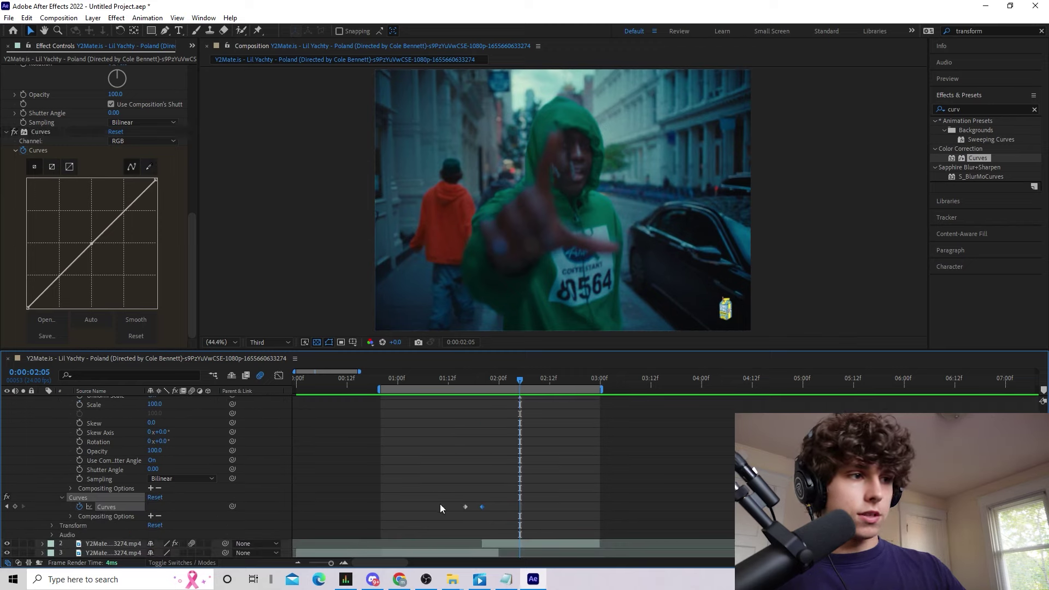
left_click_drag(484, 507, 496, 508)
left_click_drag(516, 379, 437, 444)
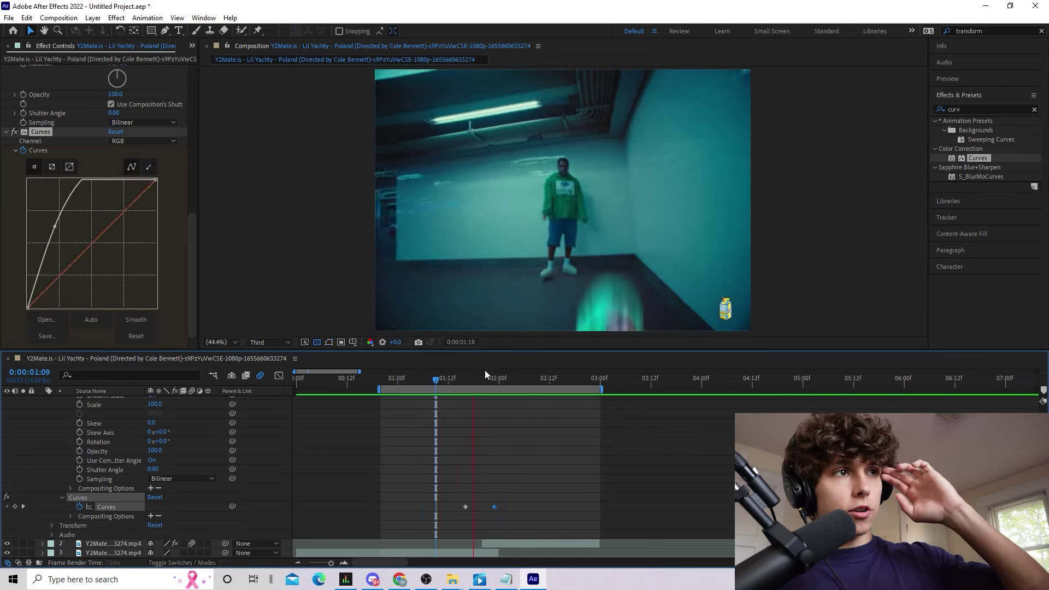
key("space")
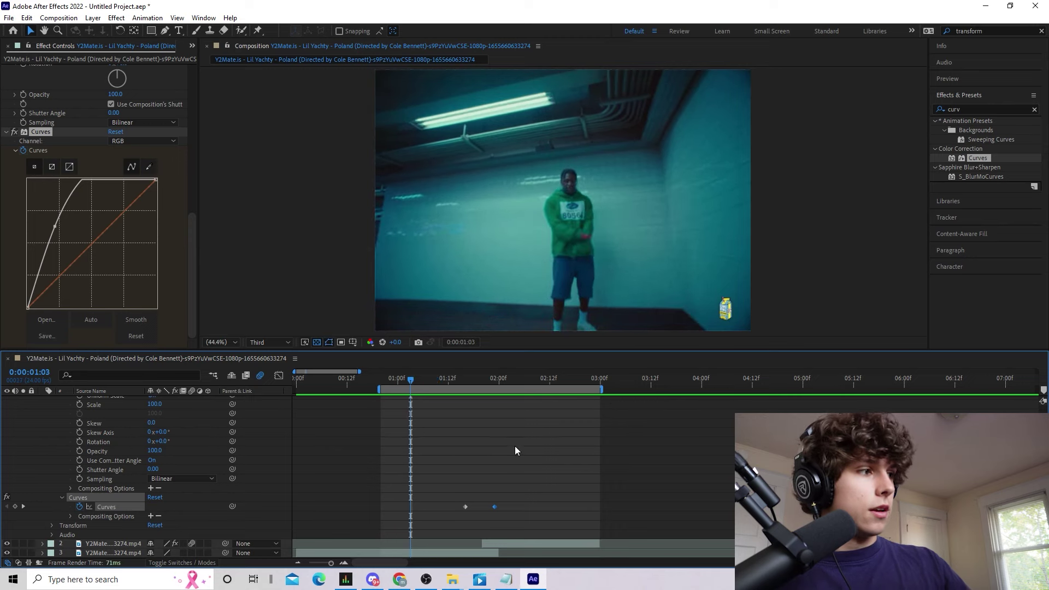
Copy the keyframed Curves effect from the cutout layer onto the uncut second-shot clip
scroll(319, 464, "up", 3)
left_click(363, 502)
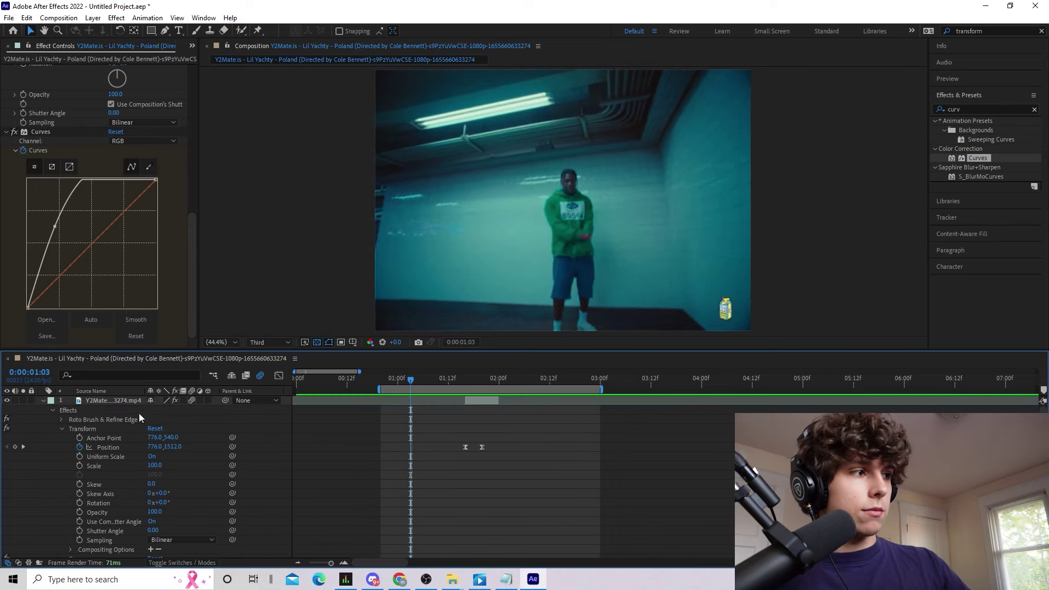
scroll(344, 500, "down", 3)
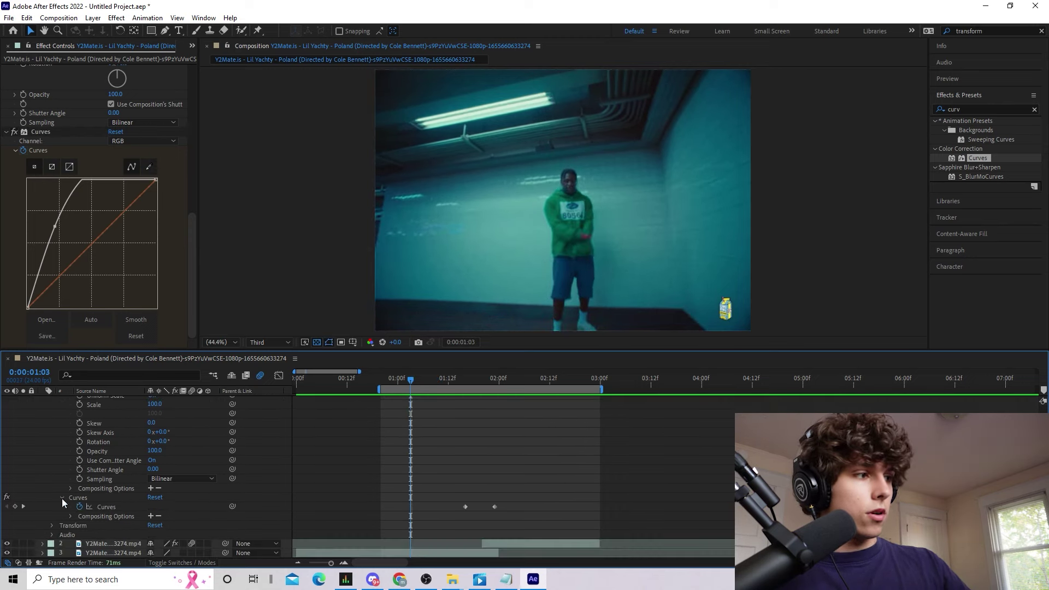
scroll(115, 466, "up", 2)
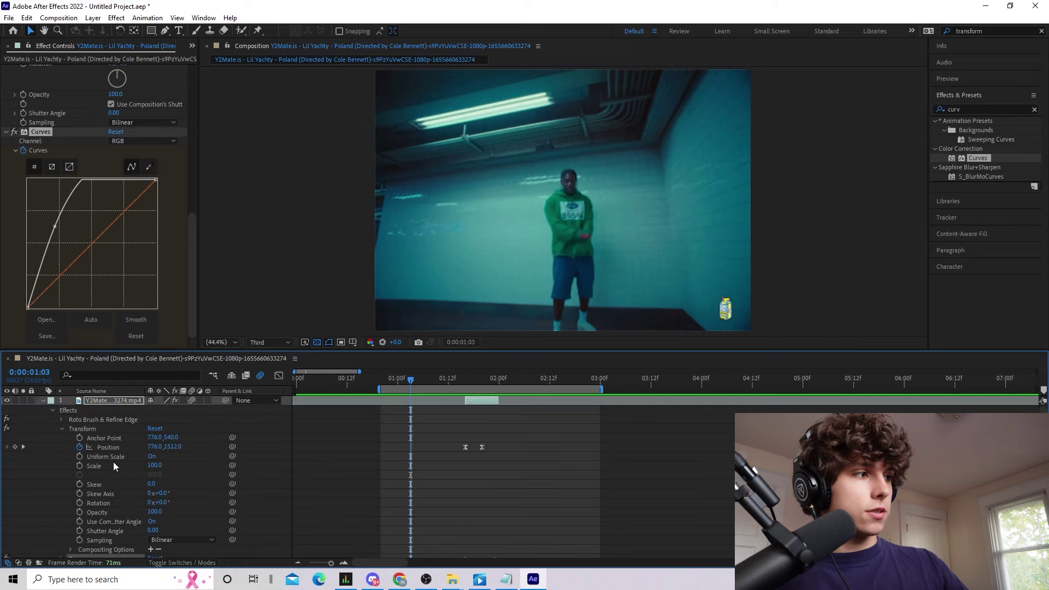
left_click(43, 401)
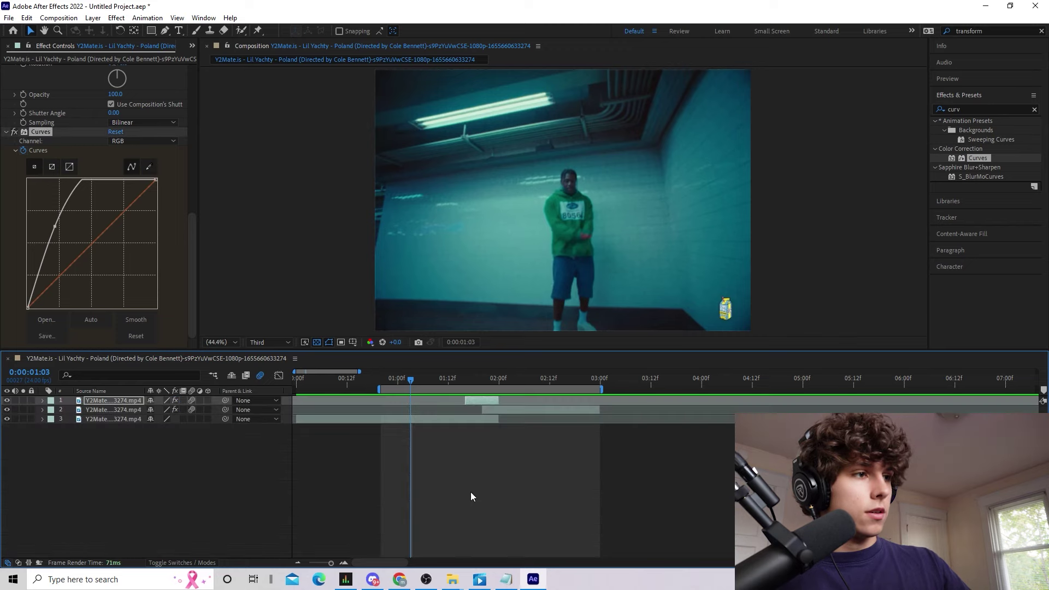
left_click(112, 410)
key("ctrl+v")
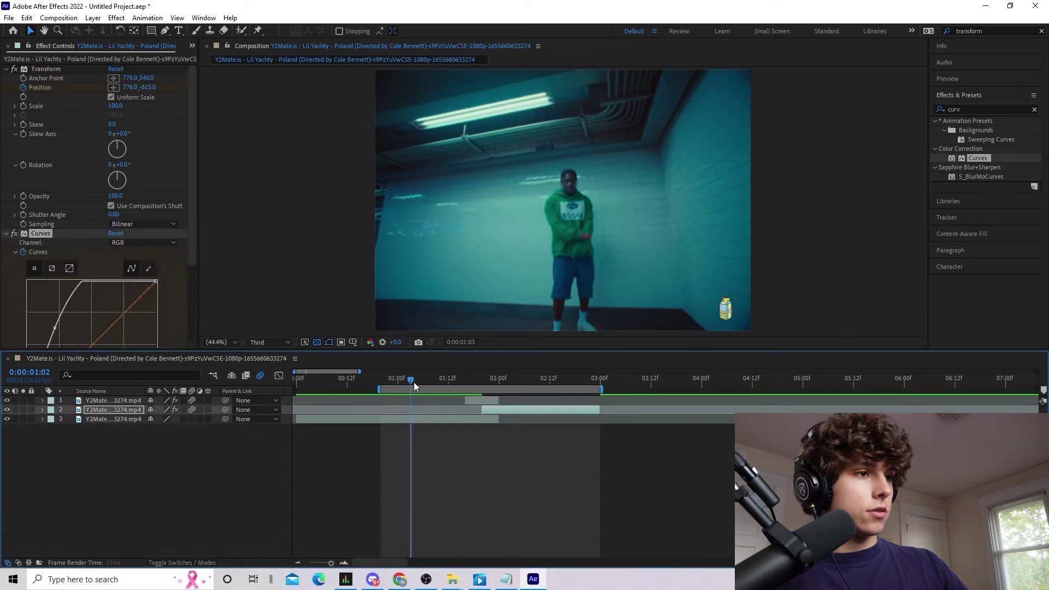
Move the uncut clip's Curves keyframes to 0:00:01:20 and about 0:00:02:00, and play back the result
left_click_drag(414, 382, 482, 402)
left_click(42, 410)
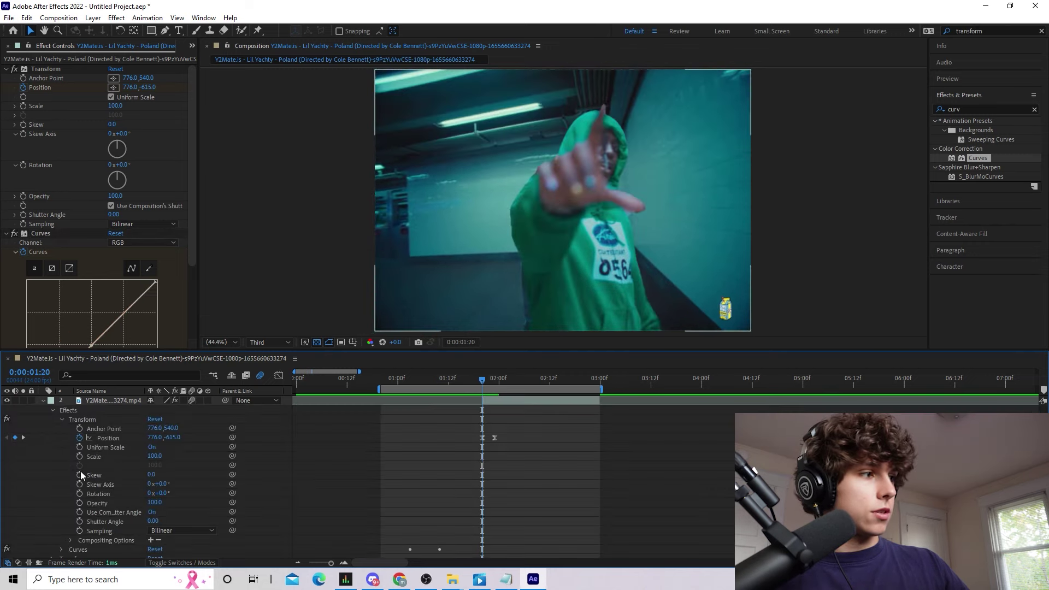
left_click(61, 525)
left_click_drag(460, 524, 569, 543)
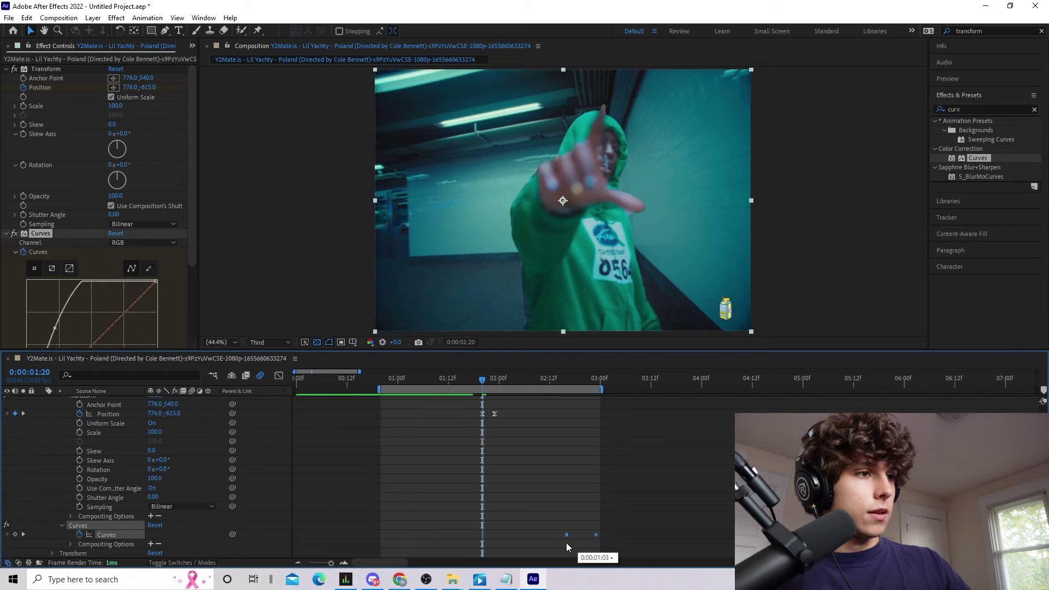
left_click_drag(482, 378, 479, 383)
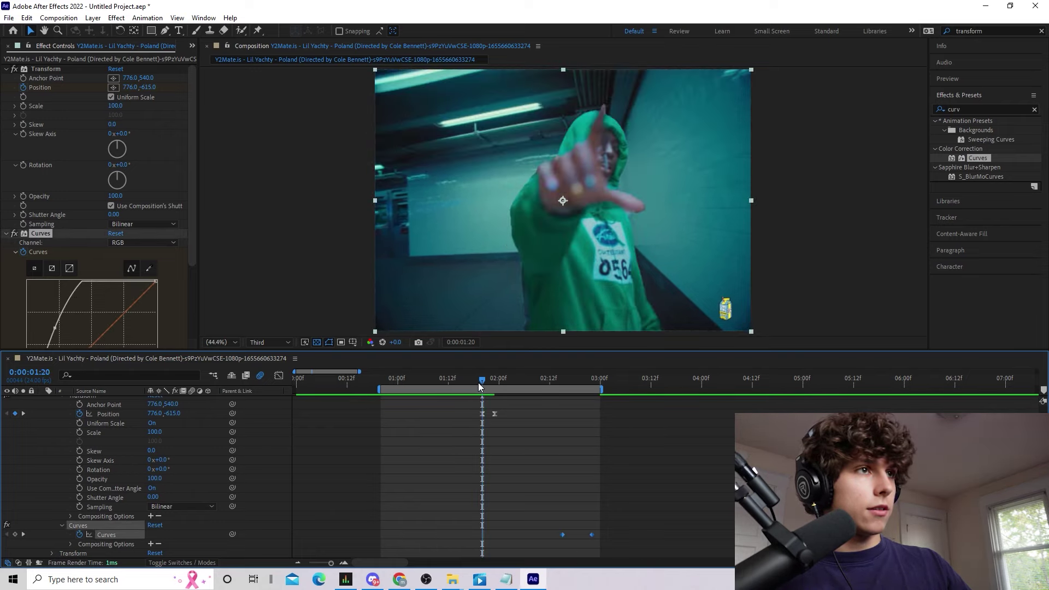
key("Page_Down")
key("Page_Up")
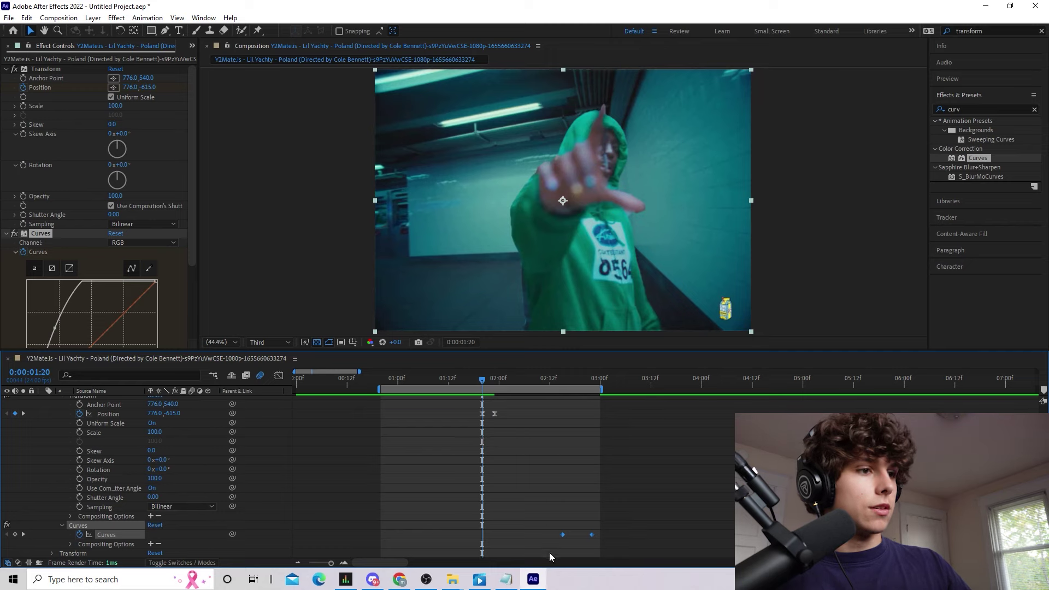
left_click_drag(504, 535, 485, 538)
key("space")
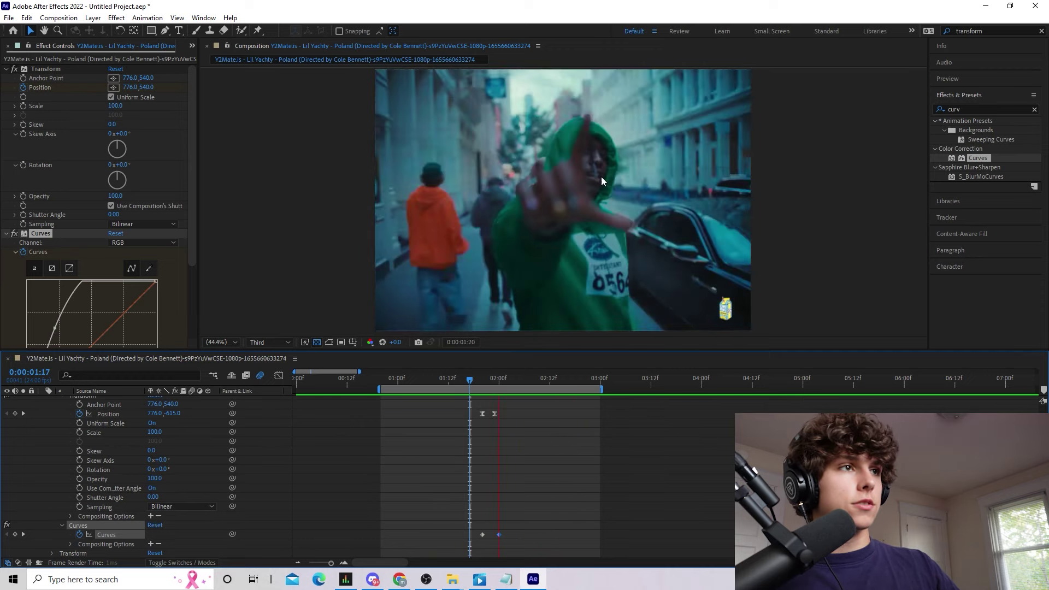
left_click_drag(582, 377, 480, 397)
Set the vertical value of the cutout layer's Transform Position keyframe at 0:00:01:16 to 540
scroll(233, 461, "up", 2)
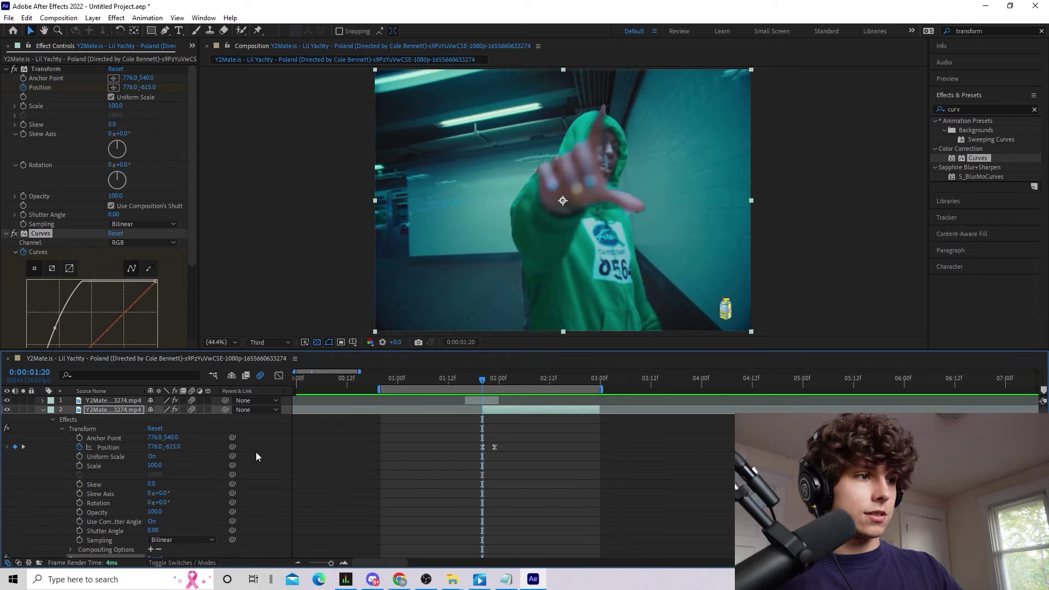
mouse_move(482, 382)
left_mouse_down()
mouse_move(447, 389)
mouse_move(482, 390)
left_mouse_up()
left_click(44, 410)
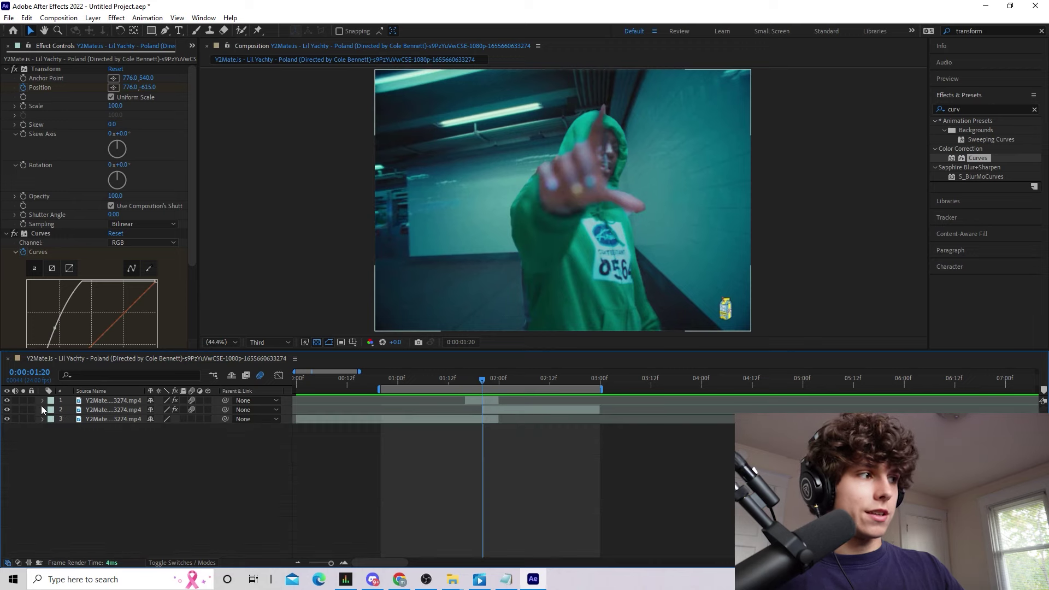
key("Delete")
left_click(42, 401)
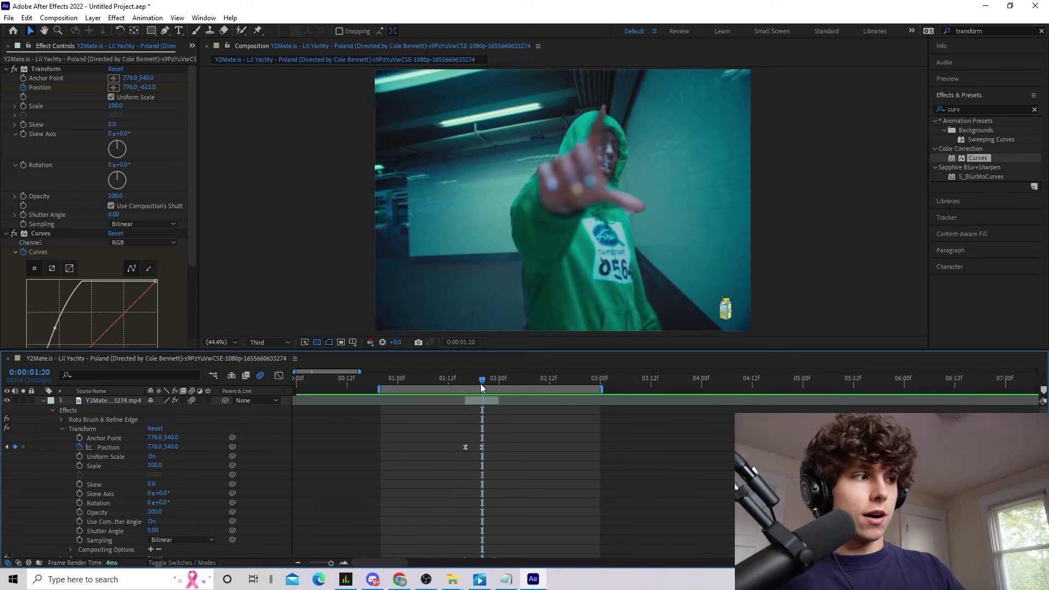
left_click_drag(480, 383, 465, 388)
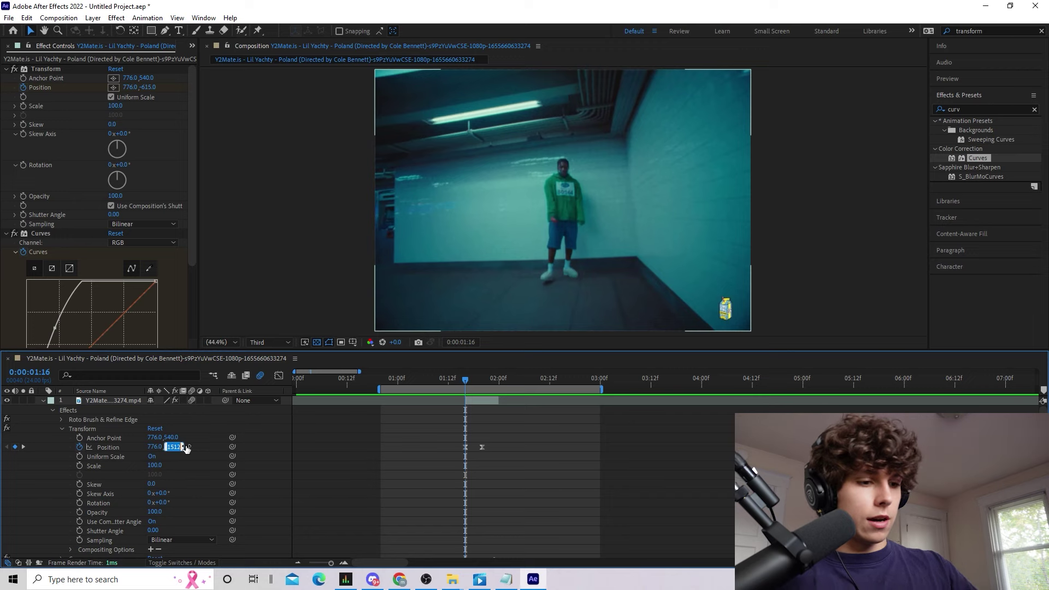
type("540")
key("Return")
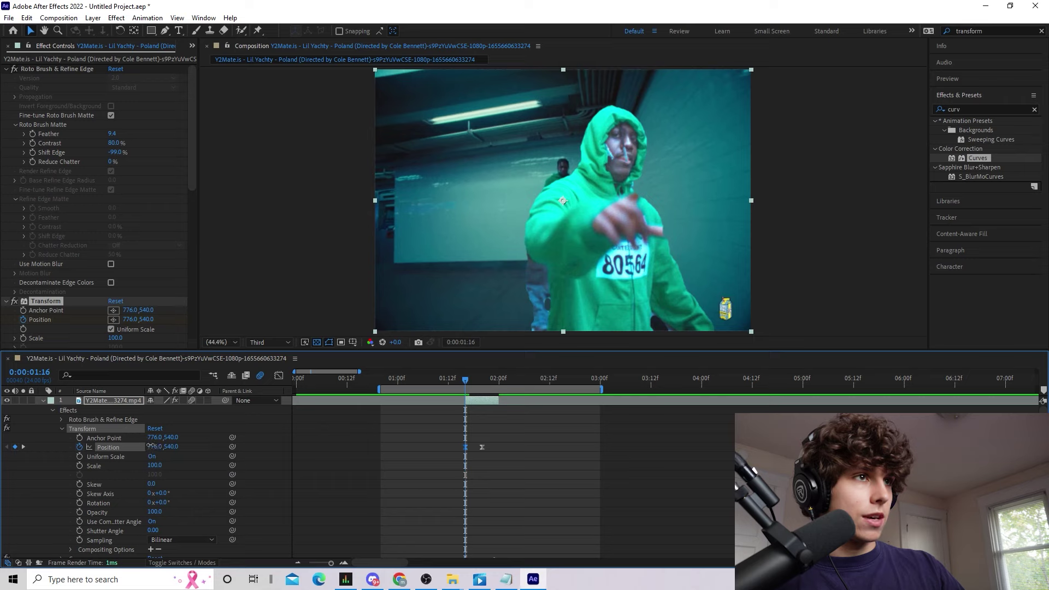
Move the cutout fully off-frame to the left at 0:00:01:16 with a horizontal Transform Position of -836, and play back the slide
left_click_drag(149, 446, 3, 455)
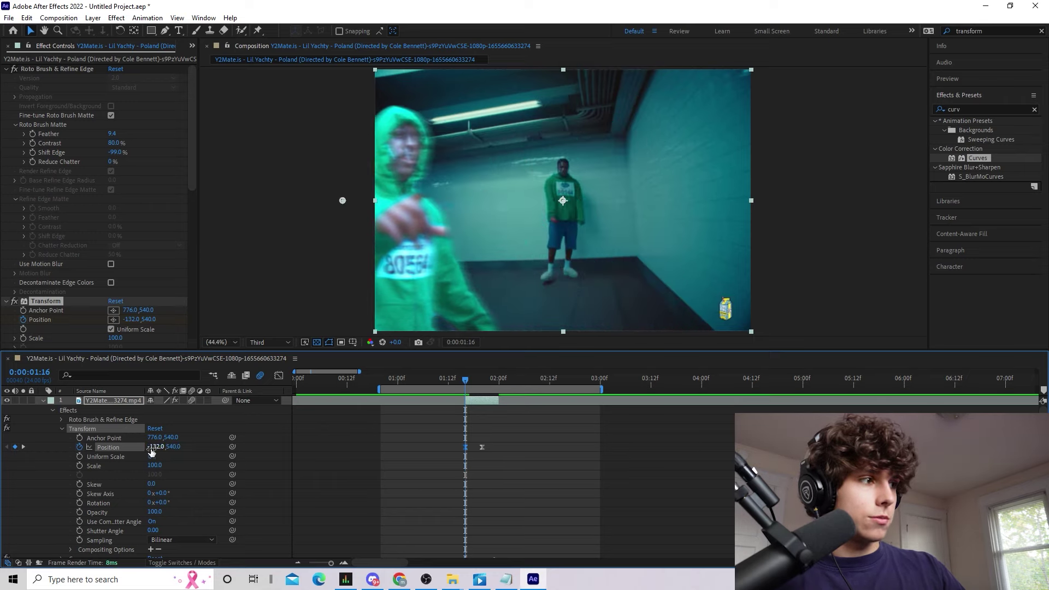
left_click_drag(152, 451, 2, 451)
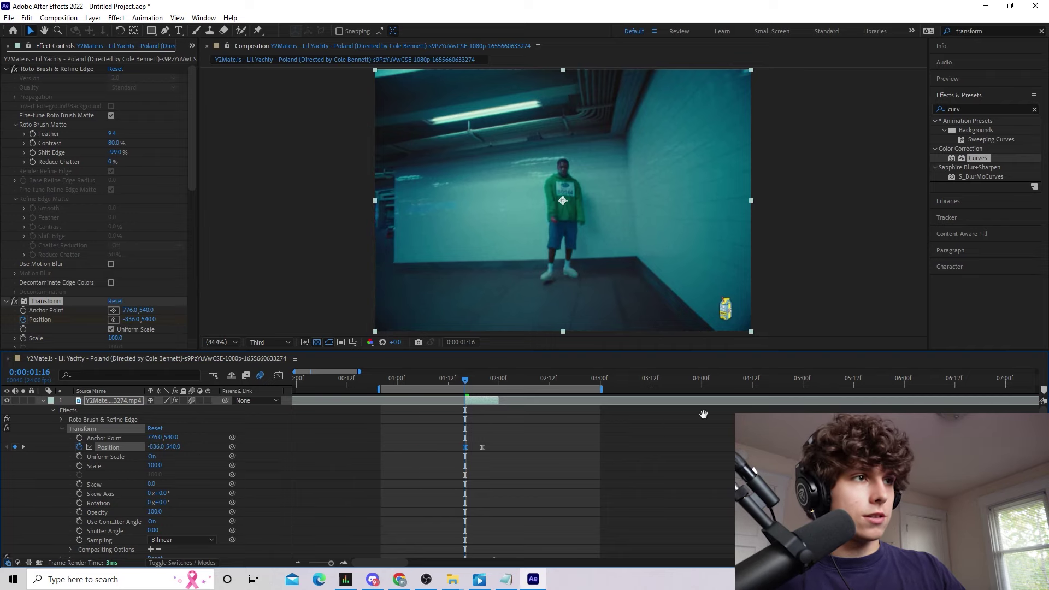
key("space")
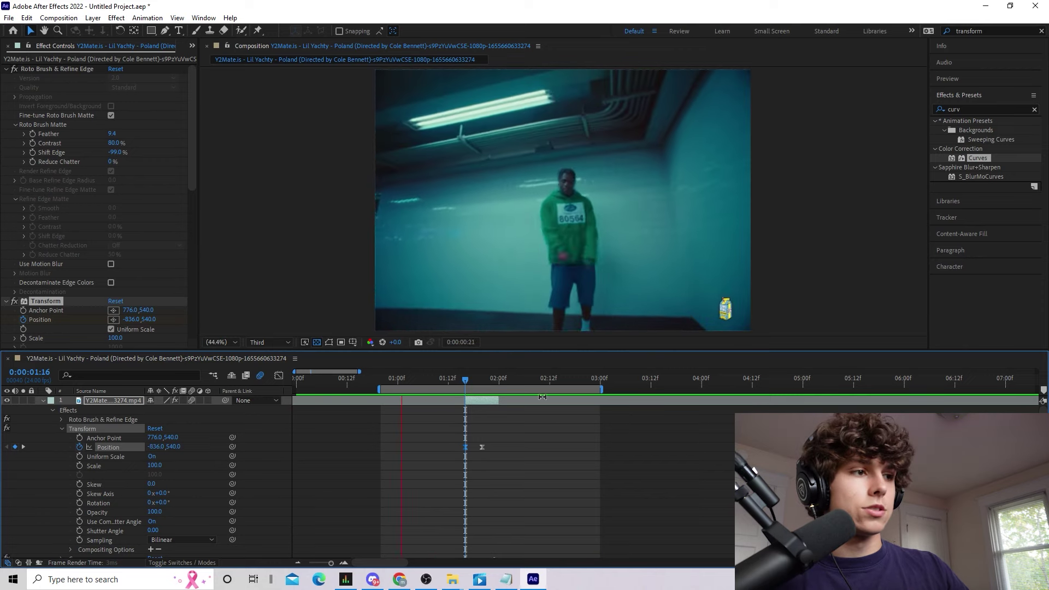
left_click(502, 442)
key("space")
Try a slower slide by moving the cutout's second Position keyframe to about 0:00:01:22, and play it back
left_click_drag(482, 447, 490, 447)
key("space")
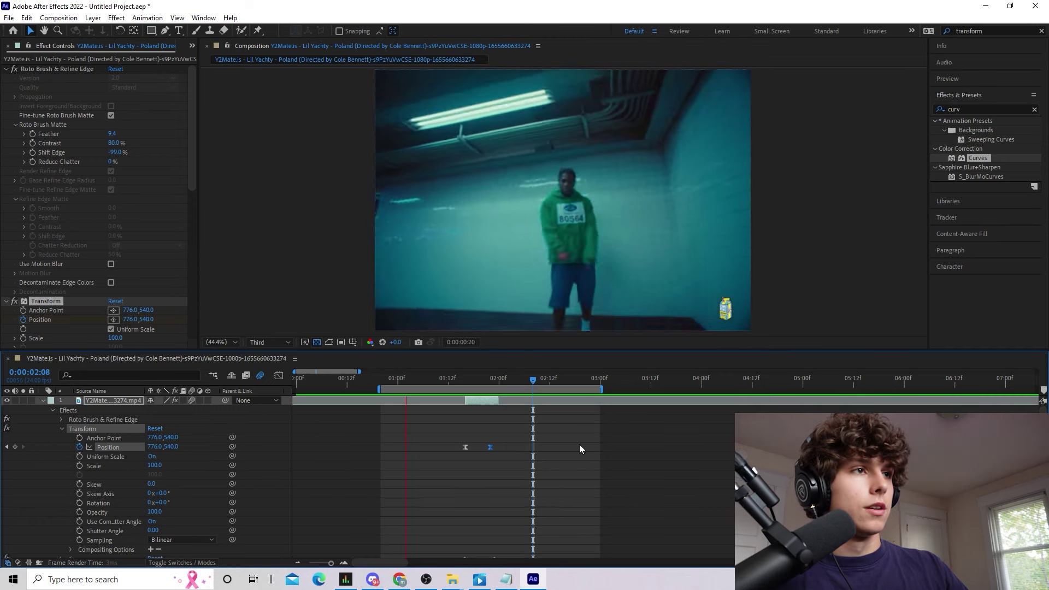
key("space")
key("ctrl+z")
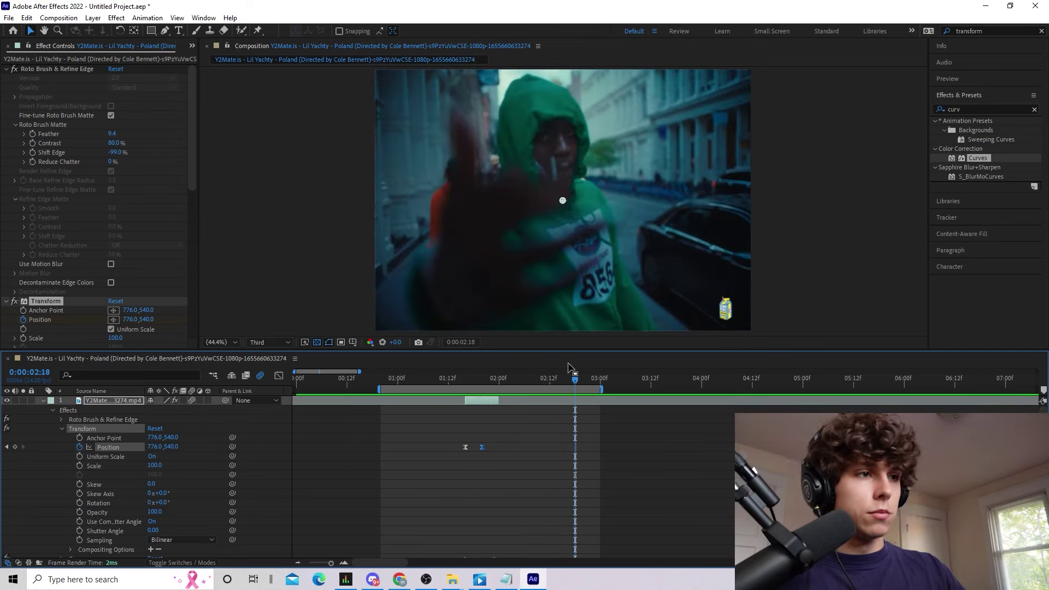
Play back the sideways cutout transition with the playhead at 0:00:01:11
left_click_drag(568, 378, 446, 398)
key("space")
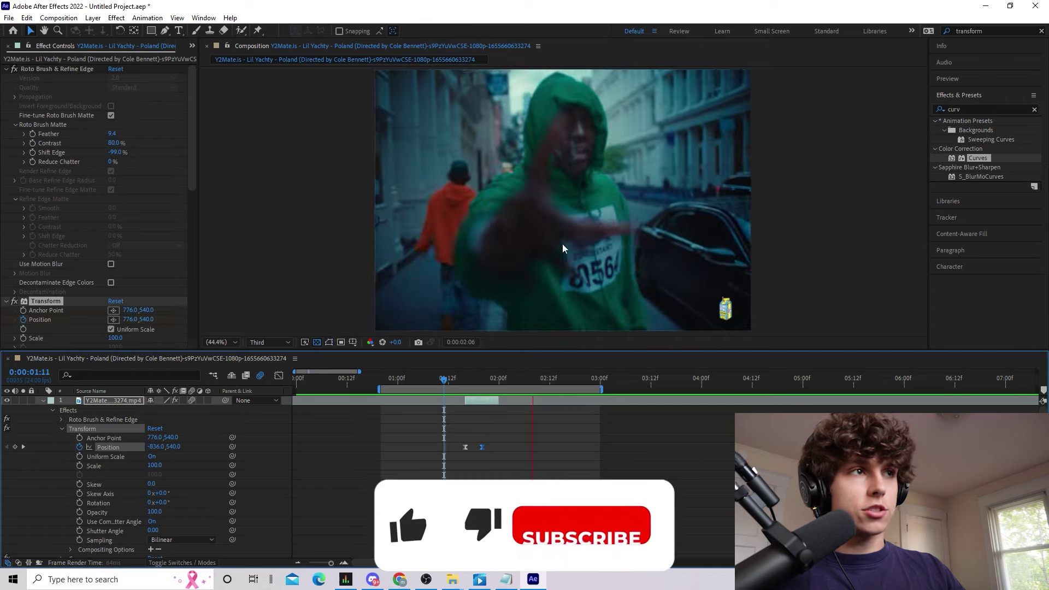